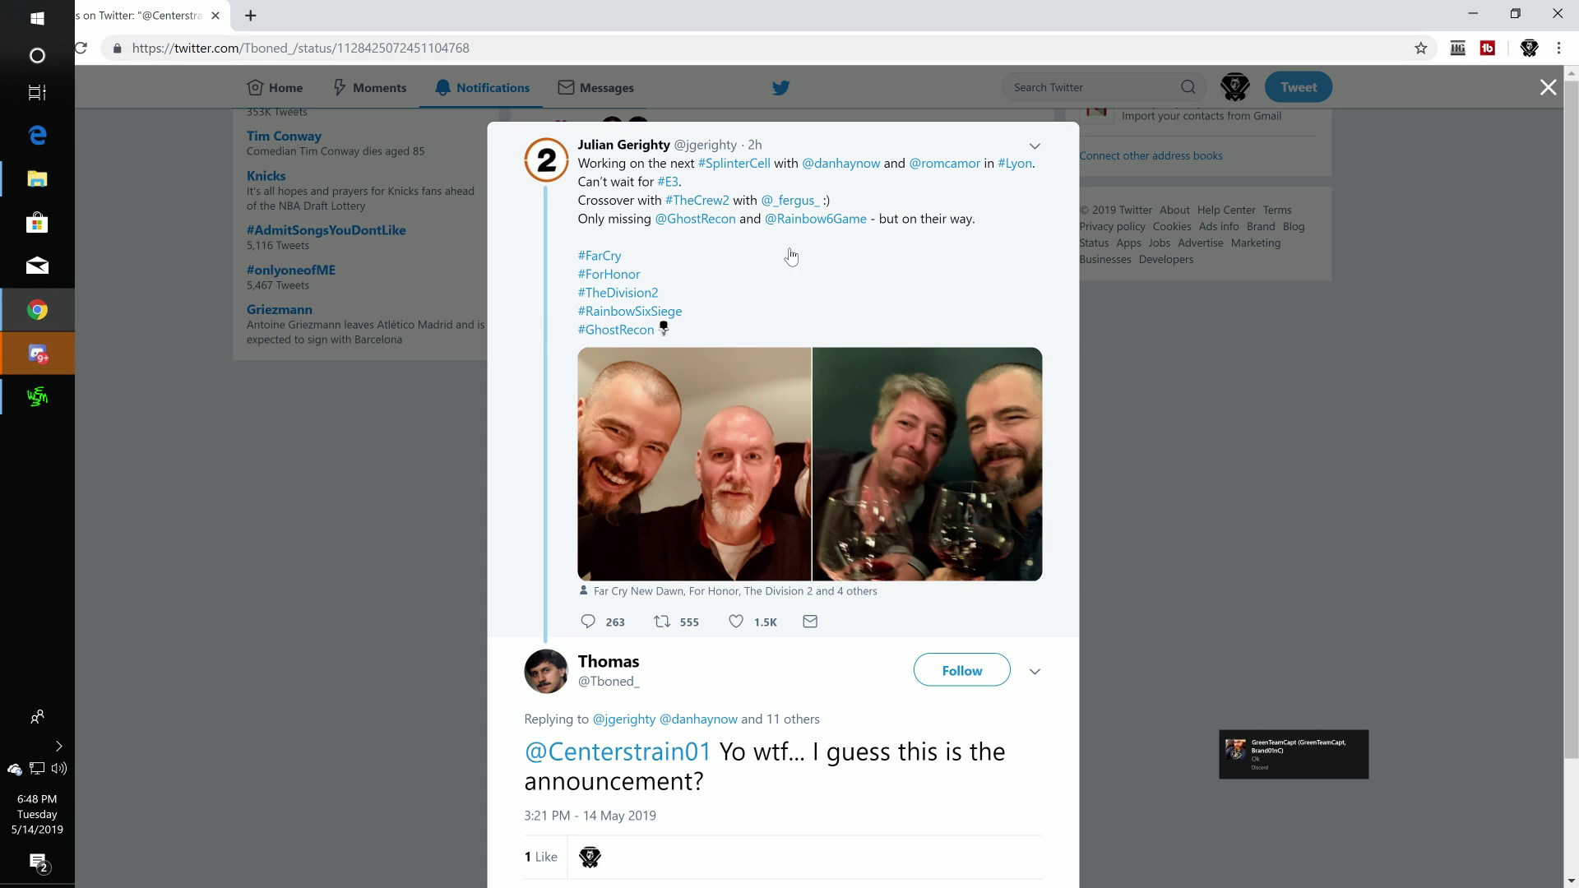
{"action": "scroll", "coordinate": [854, 311], "scroll_direction": "down", "scroll_amount": 1}
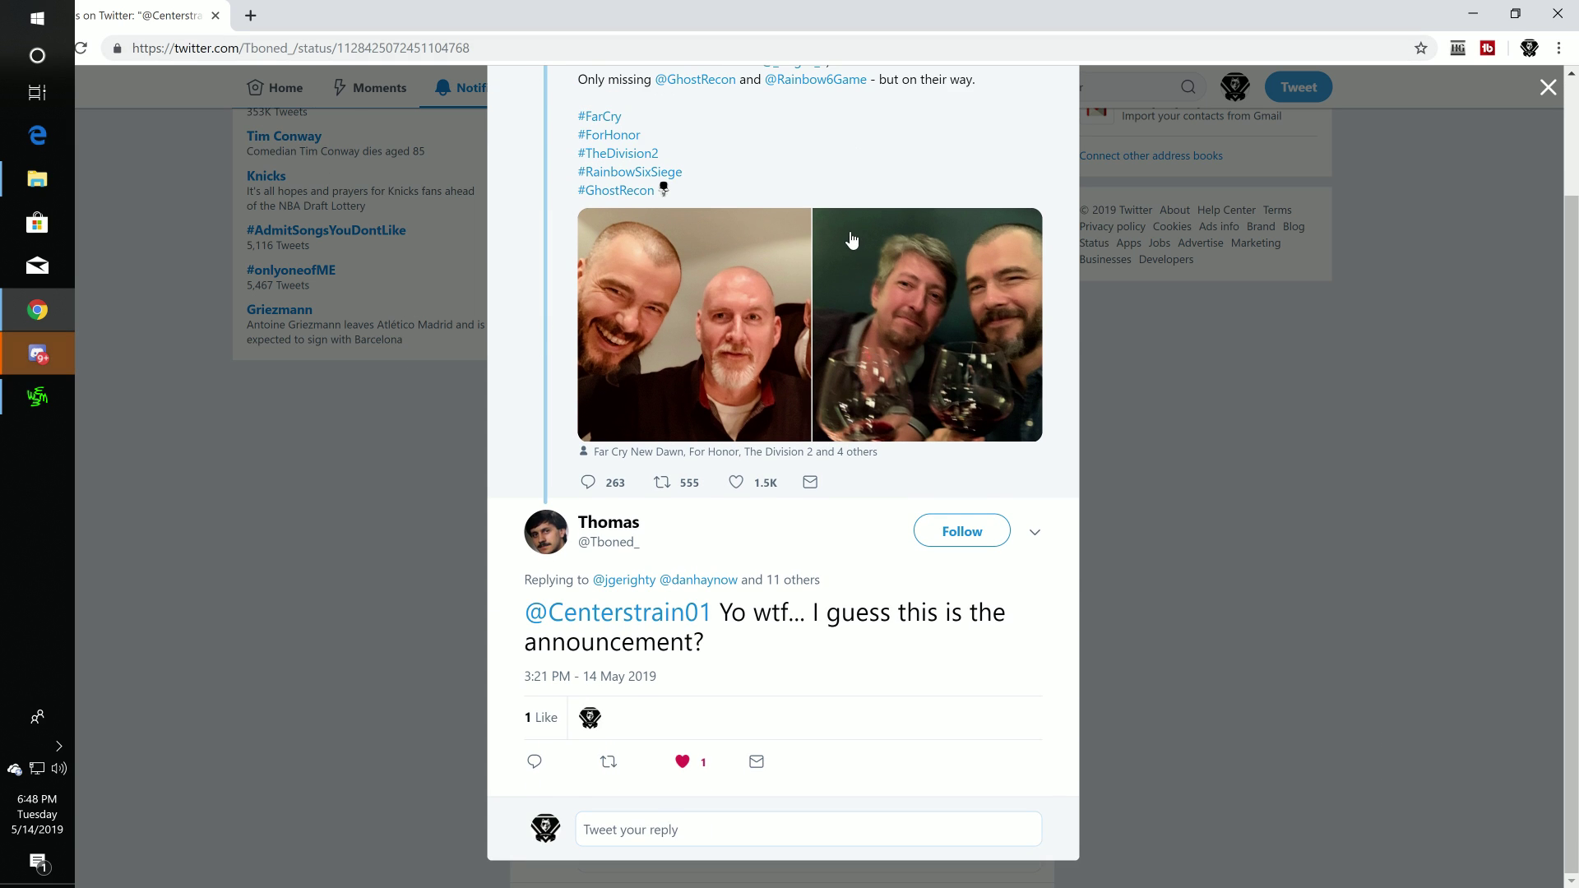
{"action": "scroll", "coordinate": [853, 311], "scroll_direction": "up", "scroll_amount": 1}
Open the original 'Working on the next #SplinterCell' tweet and scroll through its replies
{"action": "left_click", "coordinate": [872, 188]}
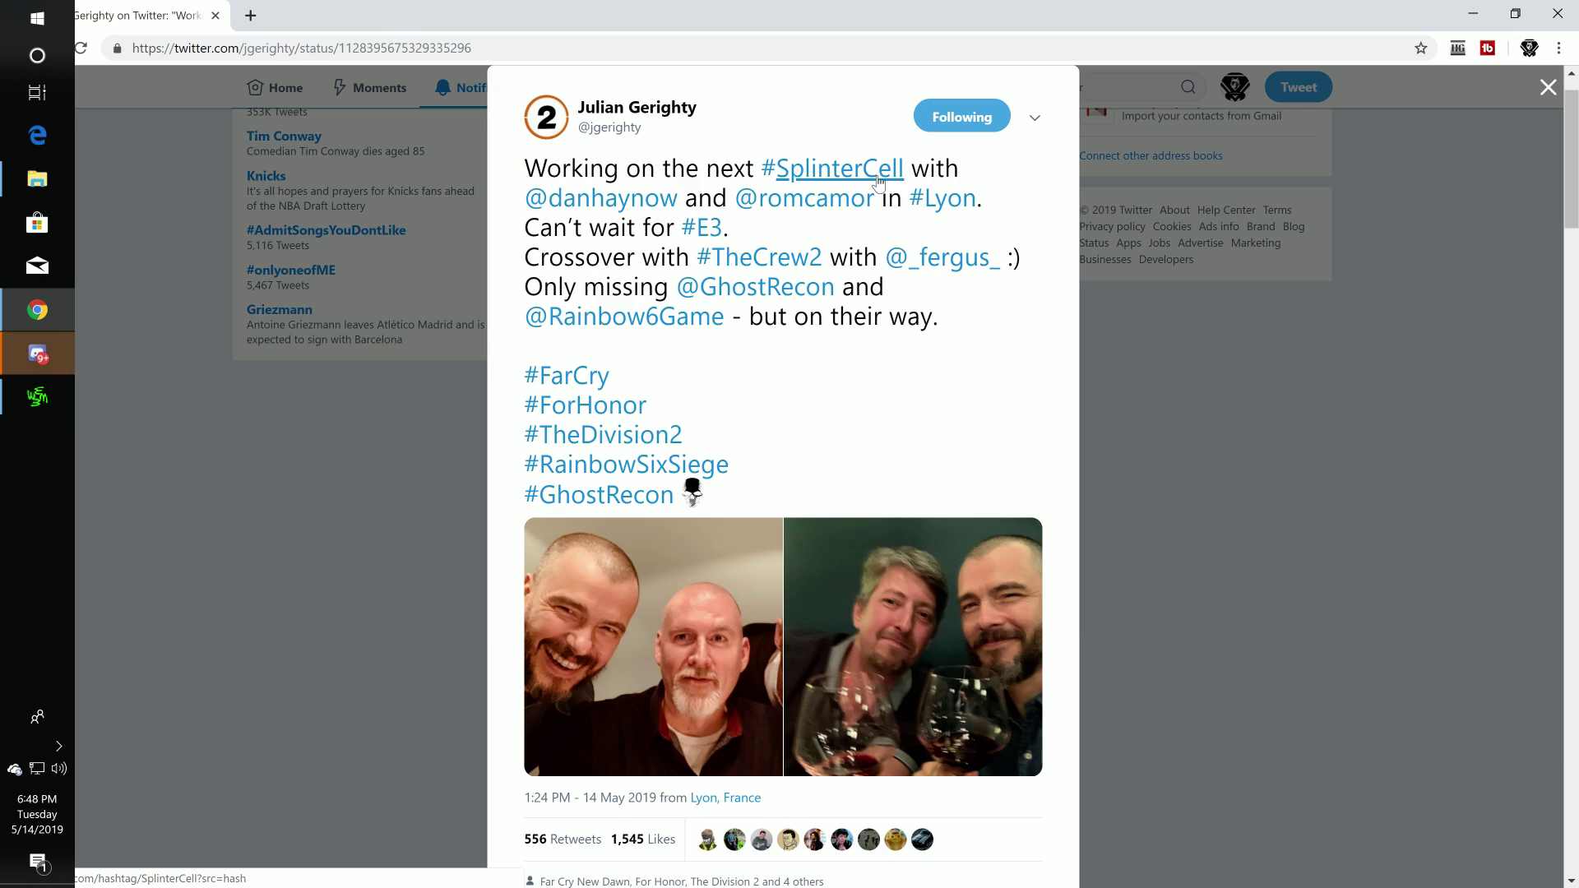
{"action": "scroll", "coordinate": [834, 338], "scroll_direction": "down", "scroll_amount": 3}
{"action": "scroll", "coordinate": [835, 338], "scroll_direction": "down", "scroll_amount": 1}
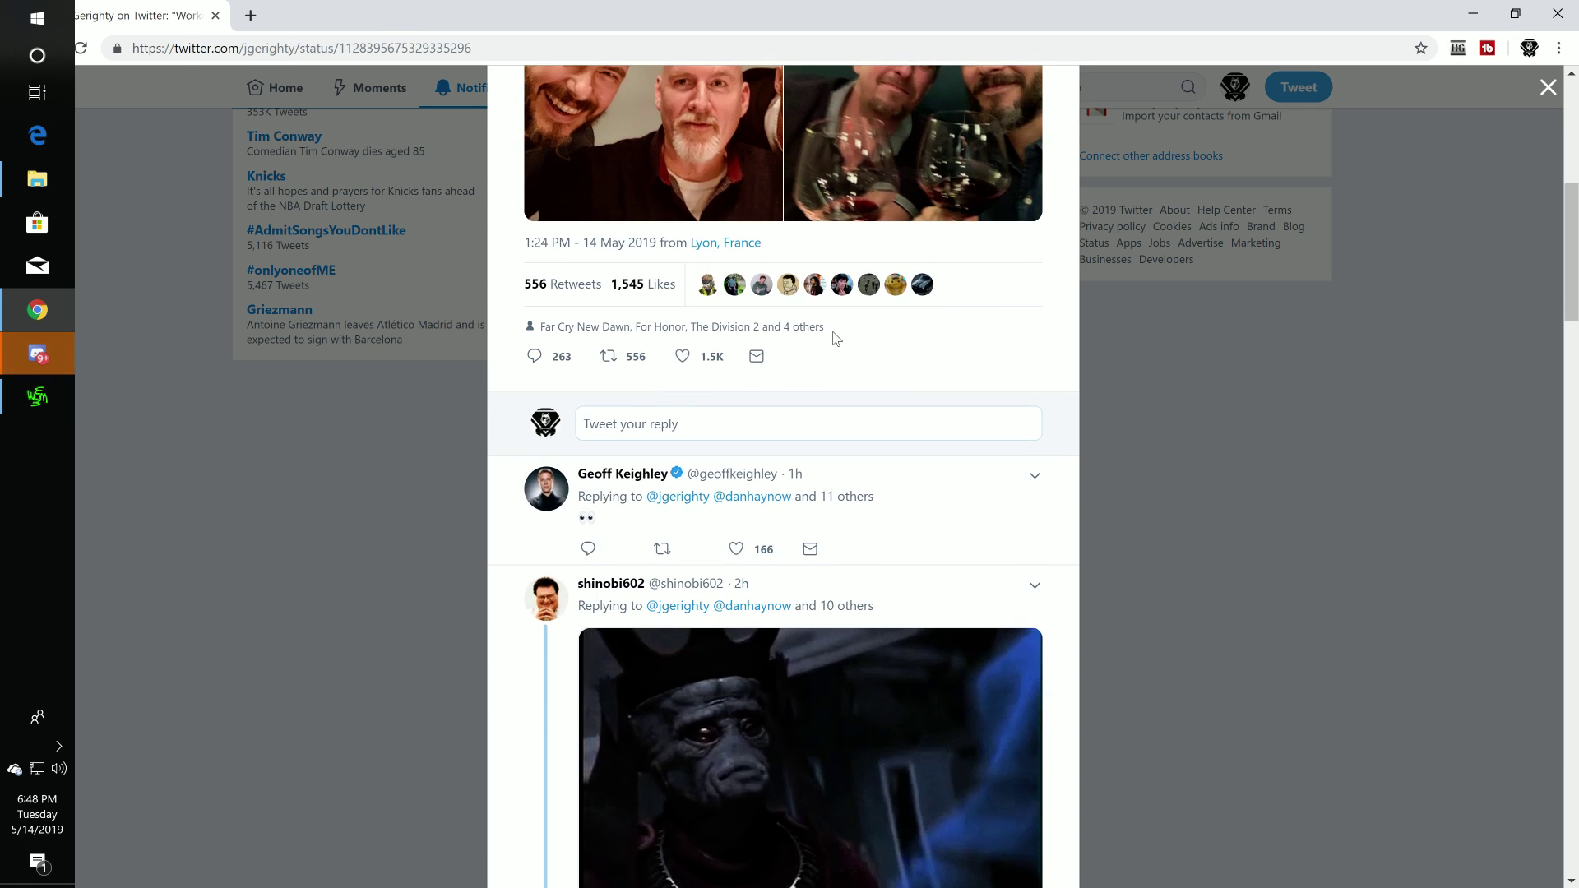
{"action": "scroll", "coordinate": [834, 338], "scroll_direction": "down", "scroll_amount": 3}
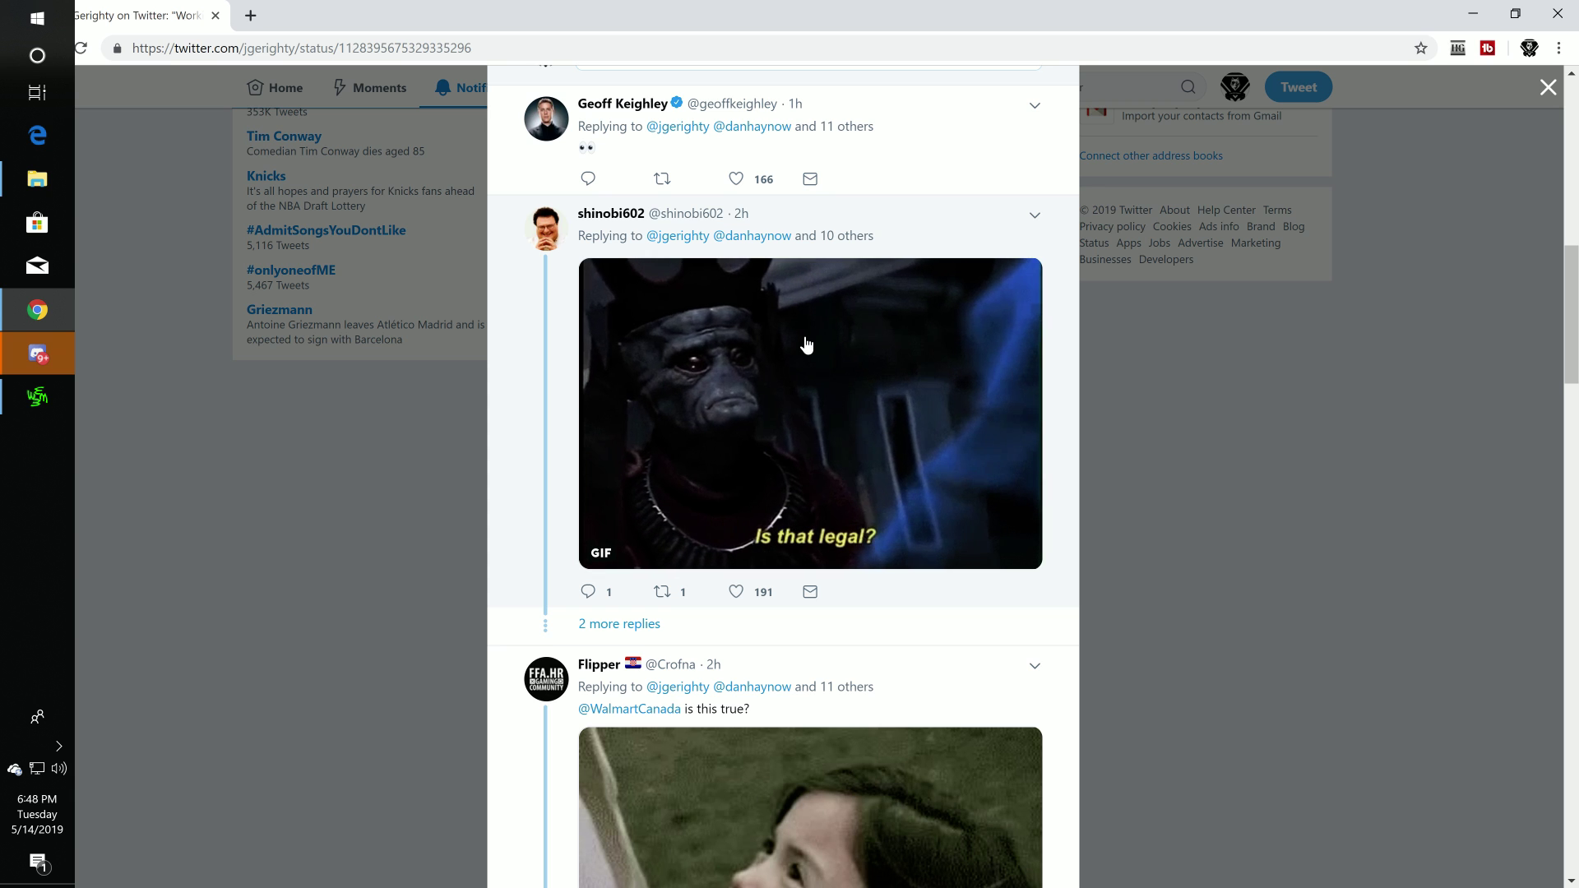
{"action": "scroll", "coordinate": [835, 339], "scroll_direction": "down", "scroll_amount": 3}
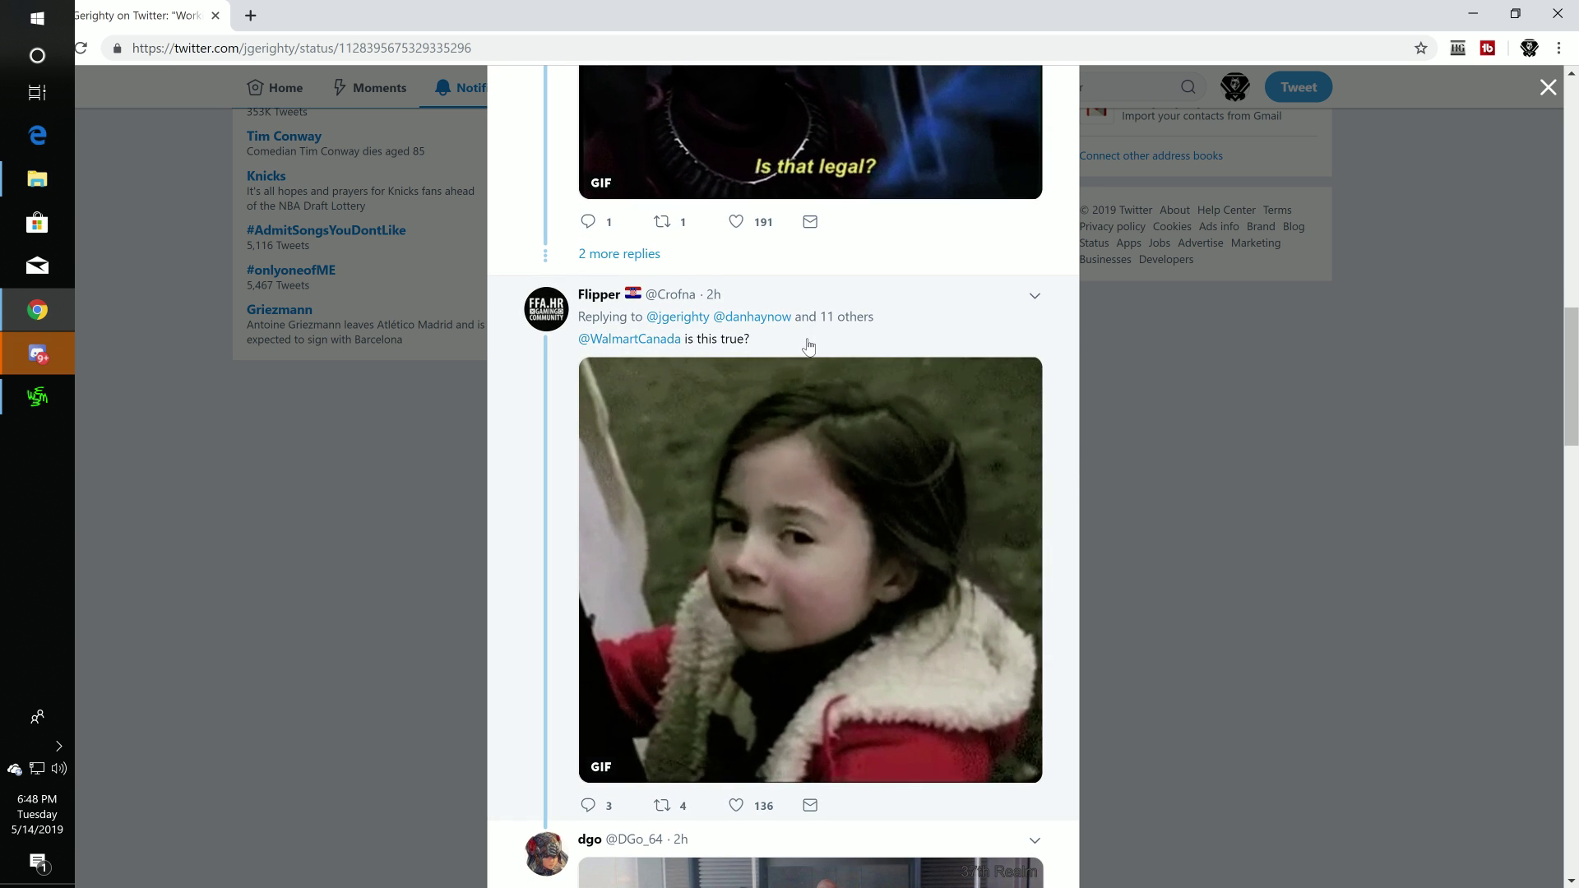
{"action": "scroll", "coordinate": [808, 346], "scroll_direction": "down", "scroll_amount": 3}
{"action": "scroll", "coordinate": [809, 345], "scroll_direction": "down", "scroll_amount": 3}
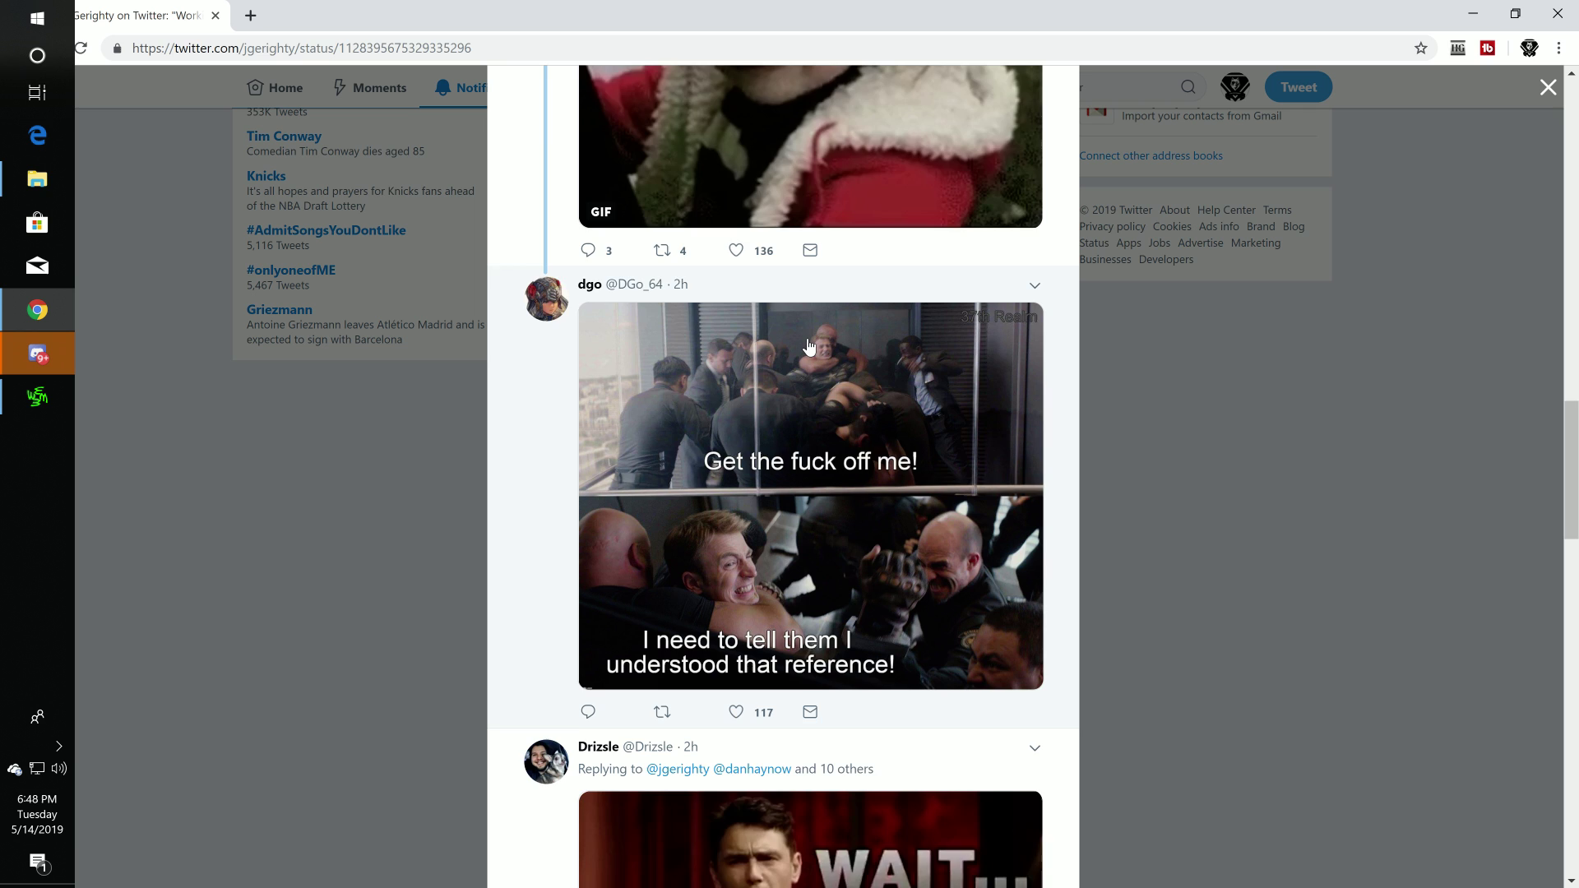
{"action": "scroll", "coordinate": [807, 345], "scroll_direction": "down", "scroll_amount": 5}
{"action": "scroll", "coordinate": [809, 345], "scroll_direction": "down", "scroll_amount": 3}
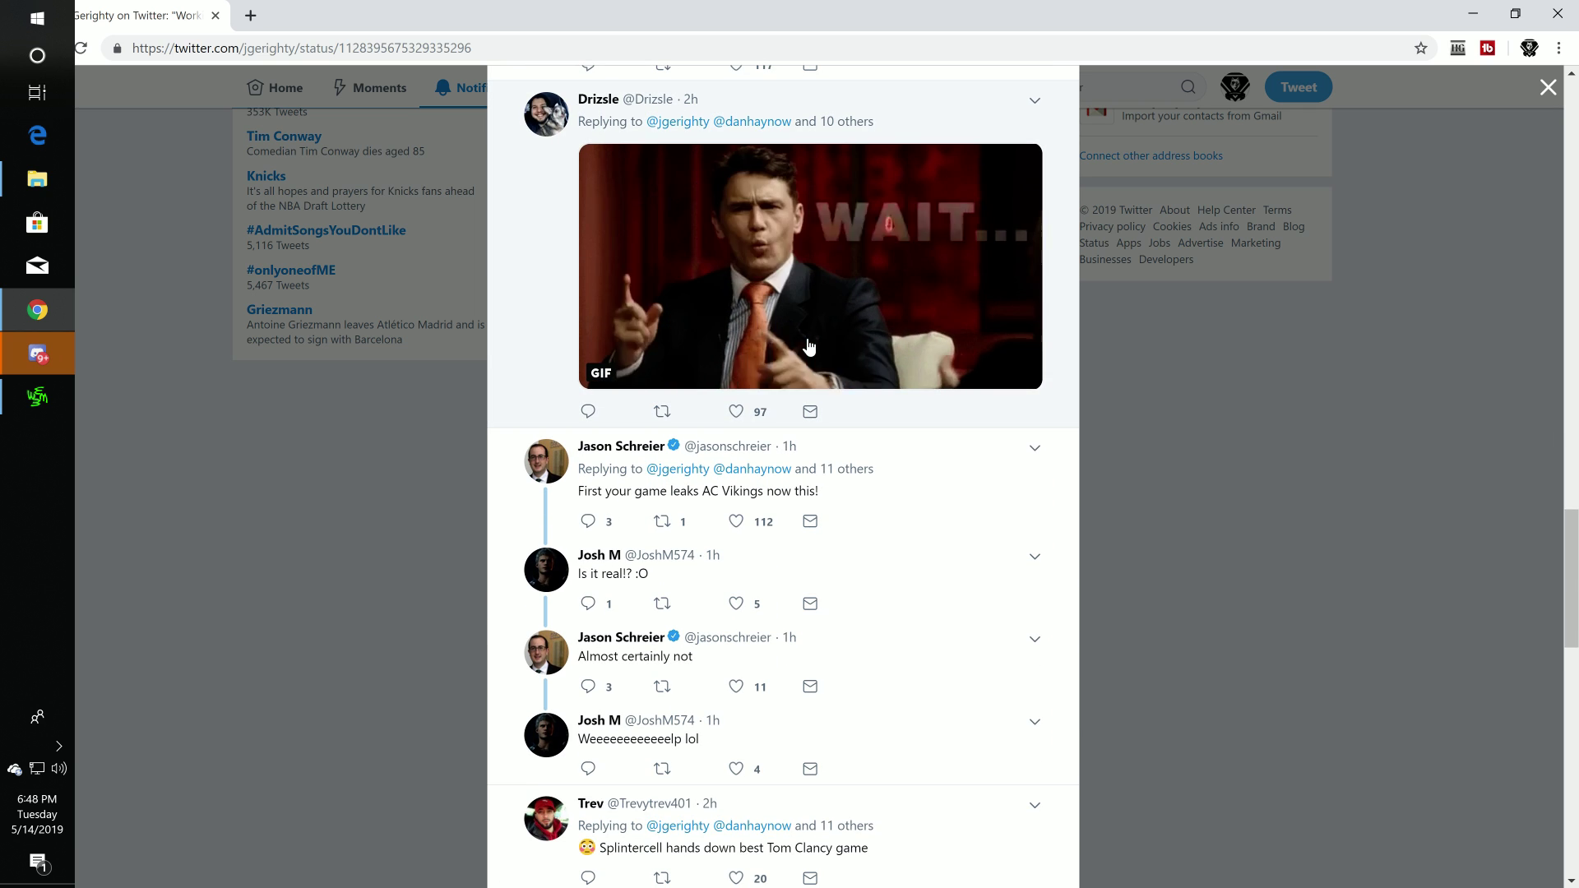
{"action": "scroll", "coordinate": [809, 345], "scroll_direction": "down", "scroll_amount": 3}
{"action": "scroll", "coordinate": [809, 346], "scroll_direction": "down", "scroll_amount": 2}
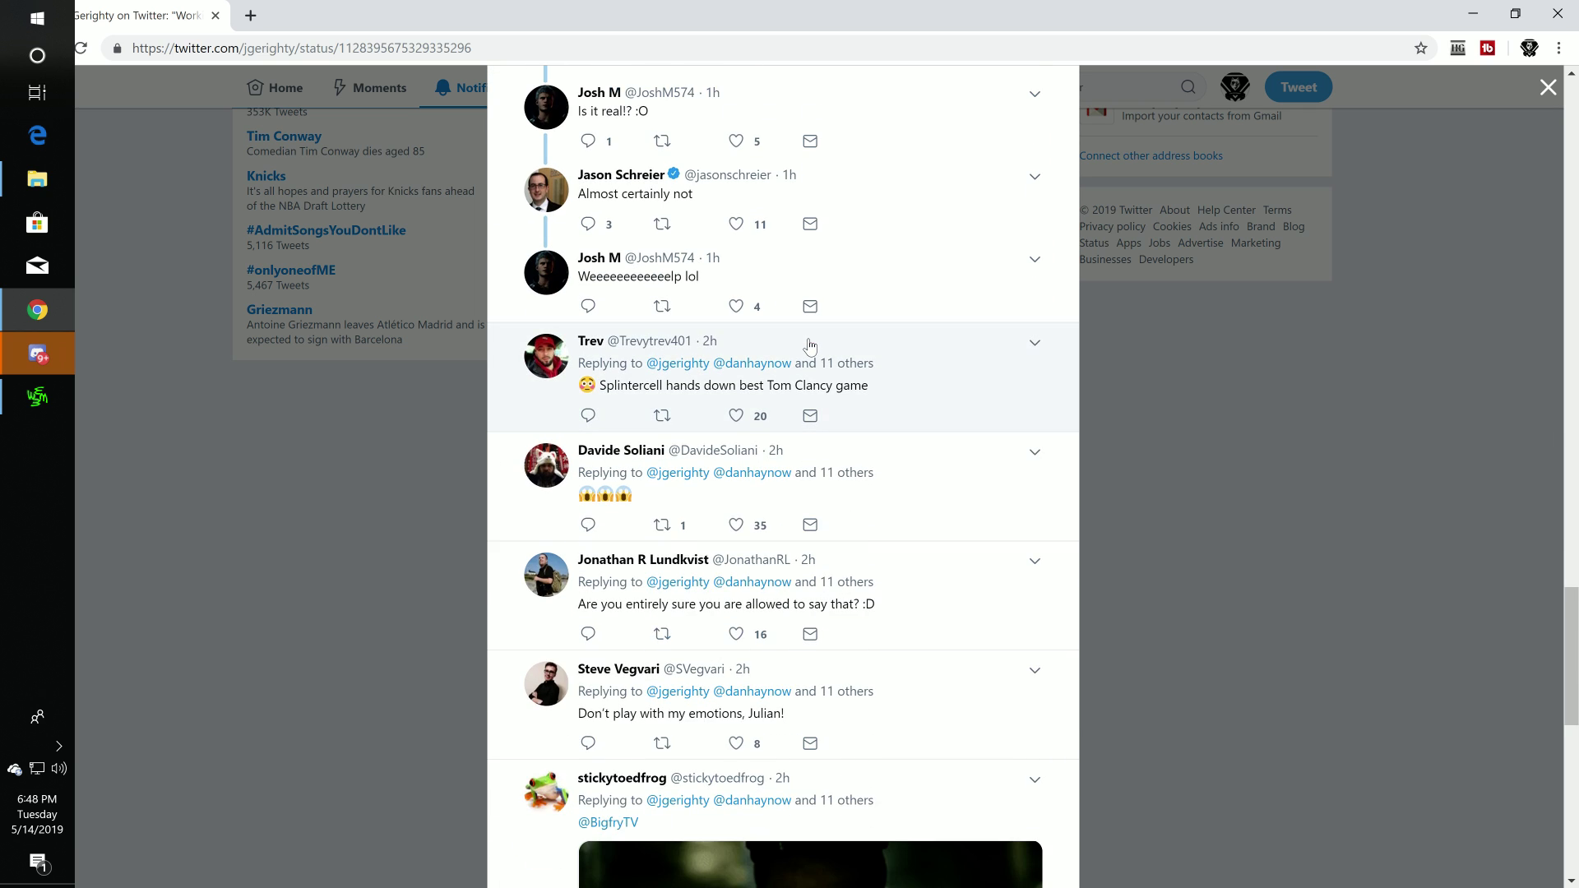
{"action": "scroll", "coordinate": [807, 346], "scroll_direction": "down", "scroll_amount": 3}
{"action": "scroll", "coordinate": [811, 346], "scroll_direction": "down", "scroll_amount": 2}
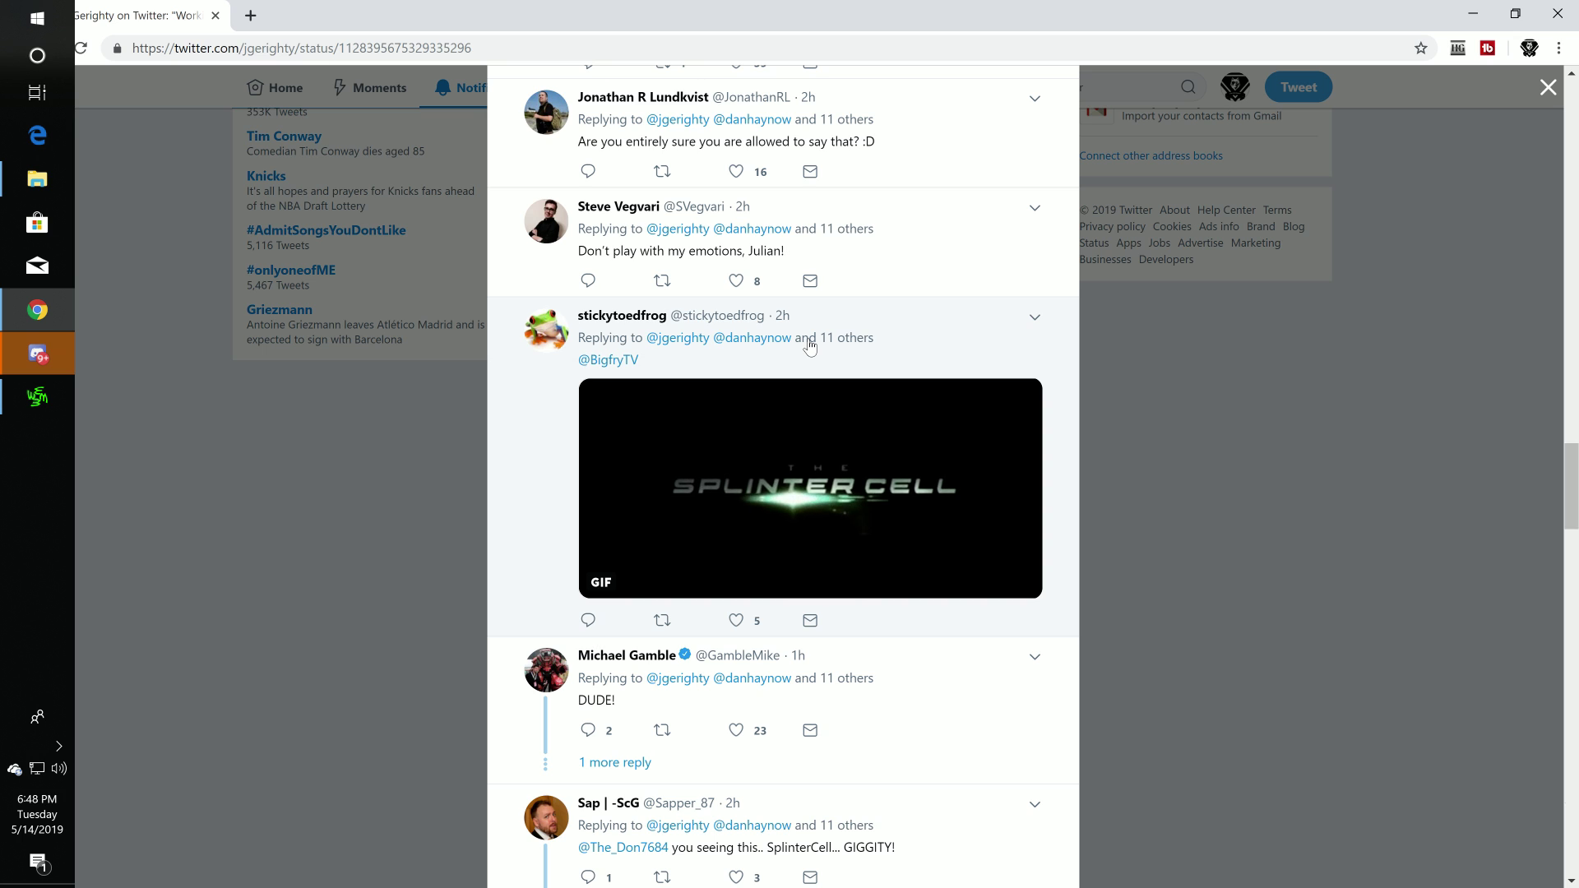
Close the tweet overlay and load the '1 new notification' bar on Notifications
{"action": "left_click", "coordinate": [457, 391]}
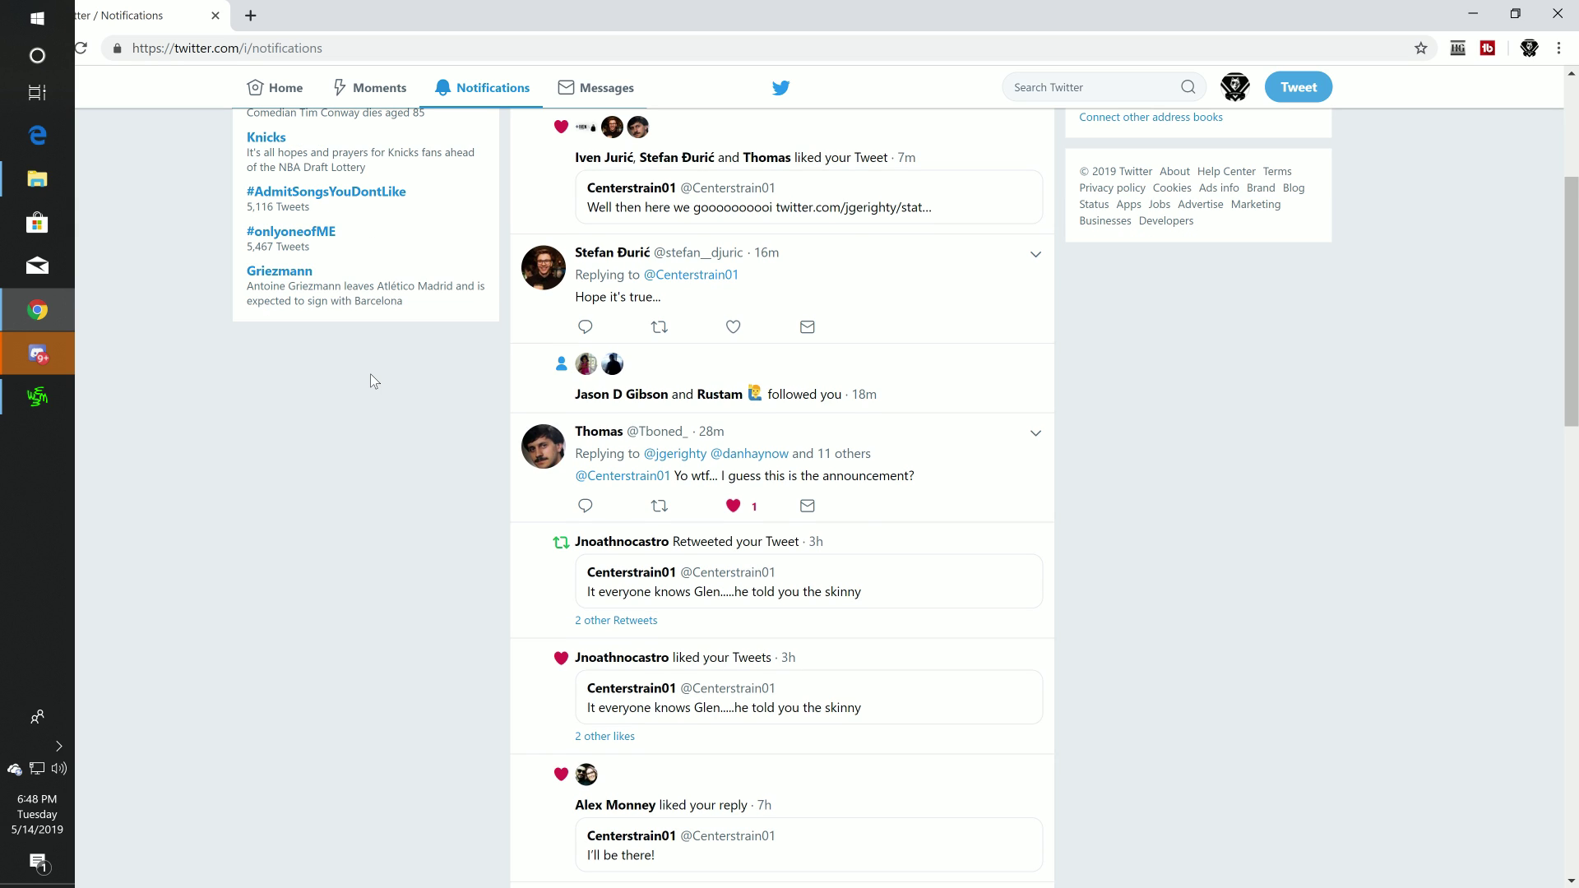
{"action": "scroll", "coordinate": [370, 375], "scroll_direction": "up", "scroll_amount": 5}
{"action": "scroll", "coordinate": [371, 375], "scroll_direction": "up", "scroll_amount": 3}
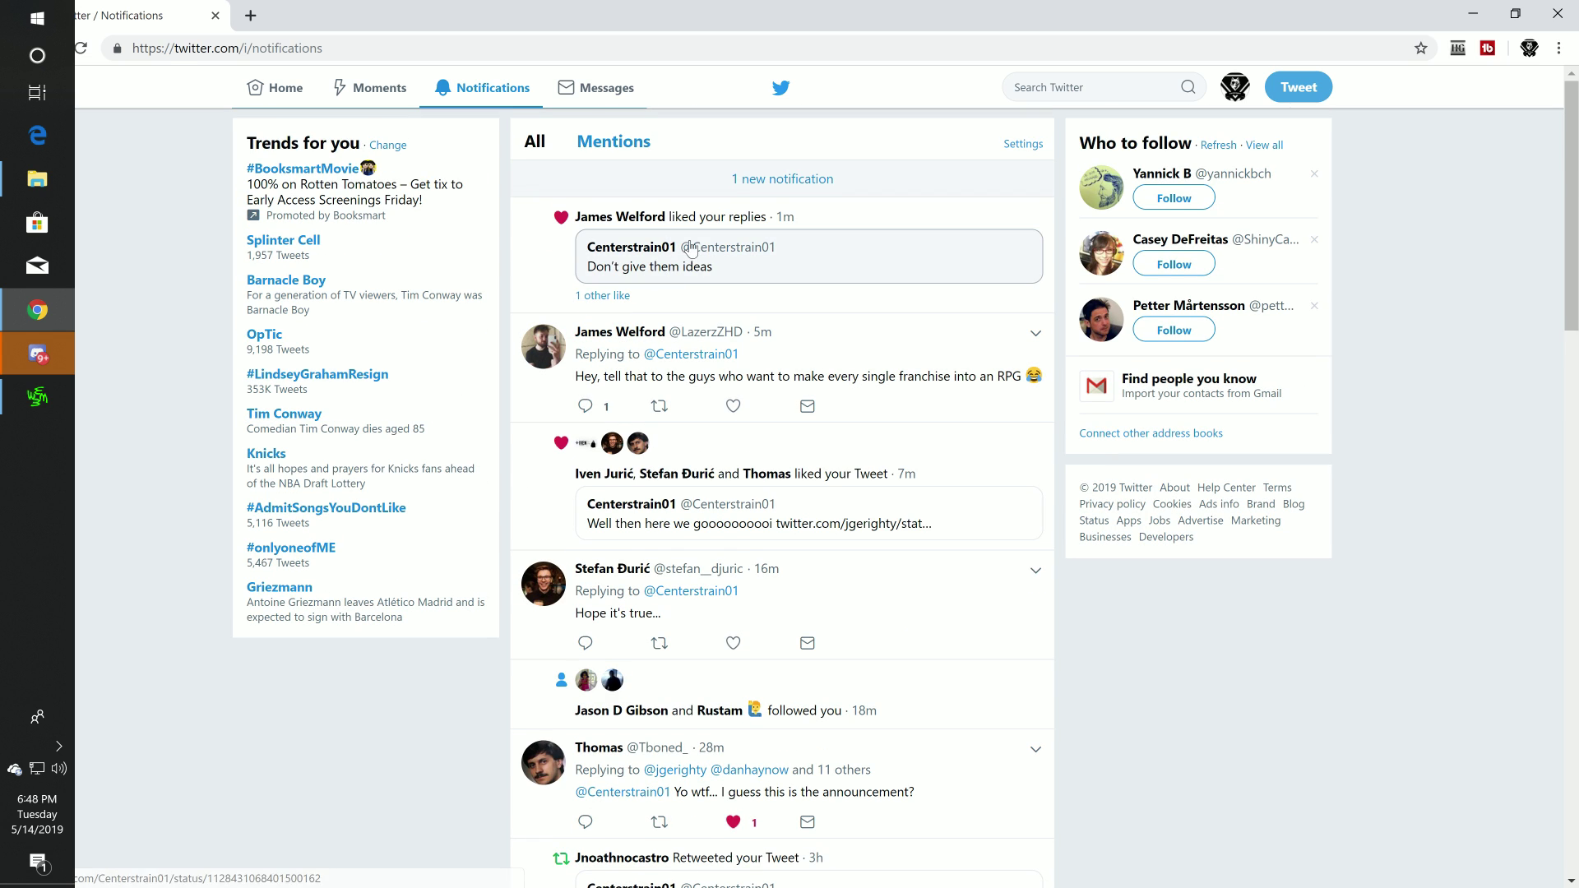
{"action": "left_click", "coordinate": [737, 179]}
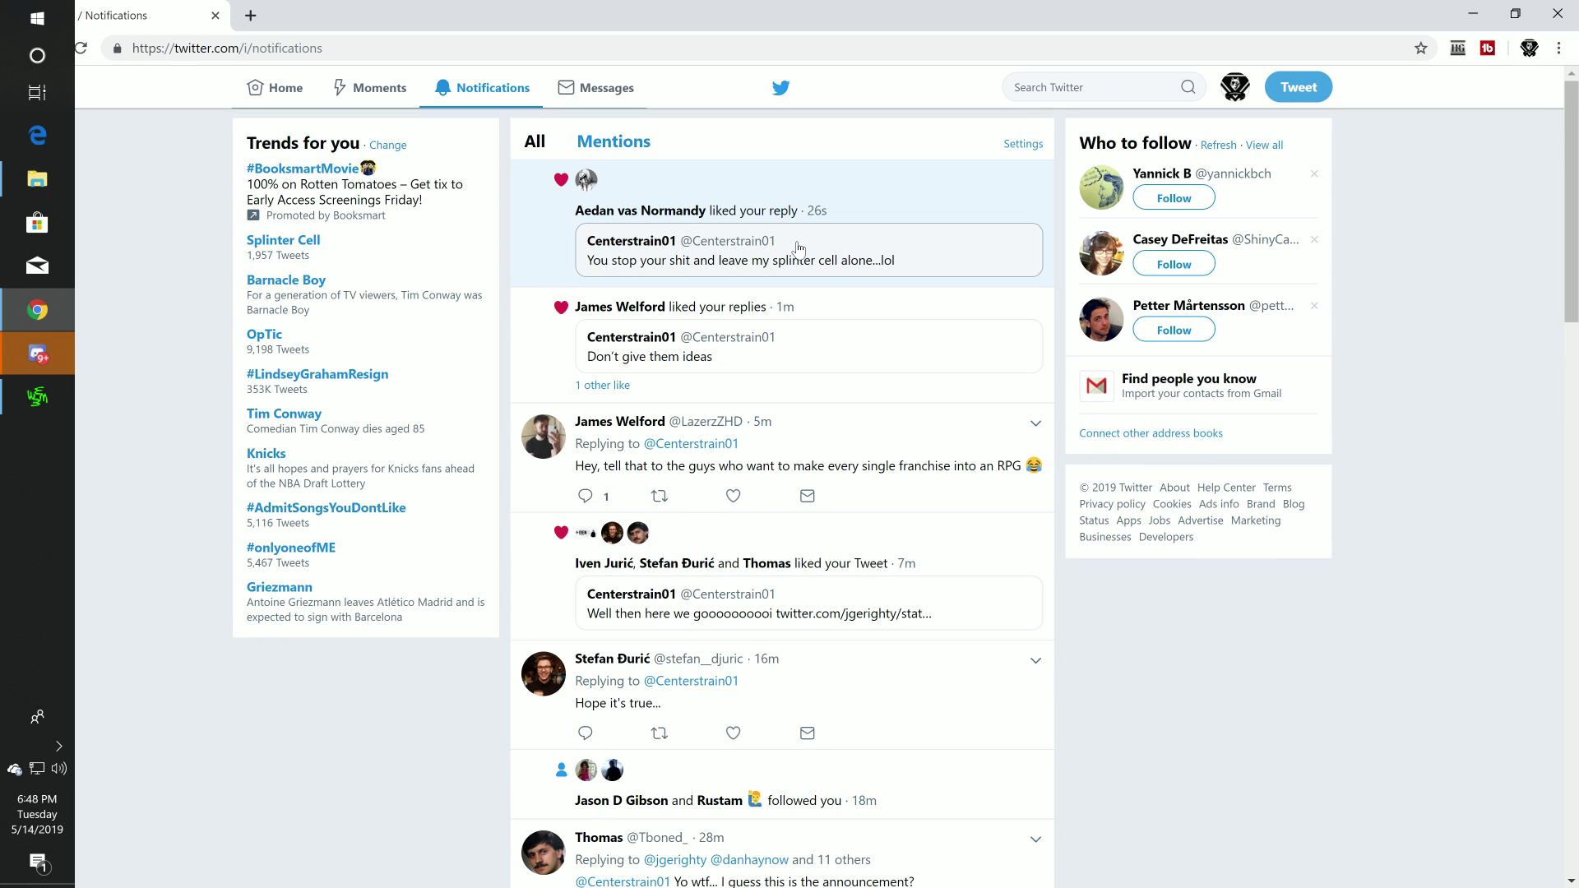
{"action": "scroll", "coordinate": [777, 260], "scroll_direction": "down", "scroll_amount": 4}
{"action": "scroll", "coordinate": [769, 271], "scroll_direction": "up", "scroll_amount": 4}
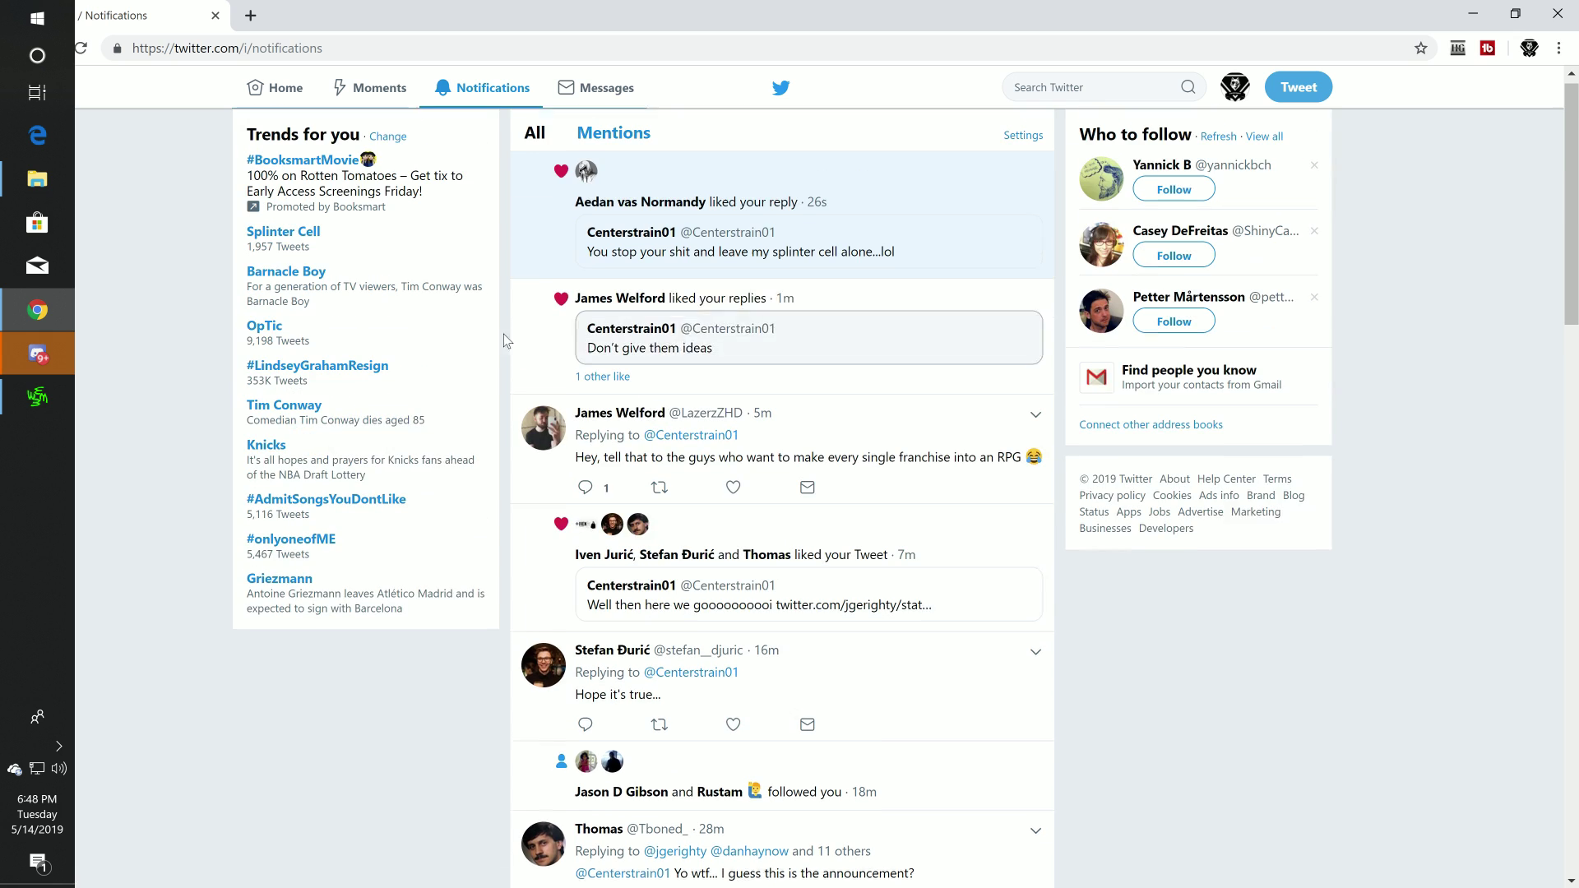
Open the 'Splinter Cell' trend and scroll Top results to Game Informer's articles
{"action": "left_click", "coordinate": [283, 241]}
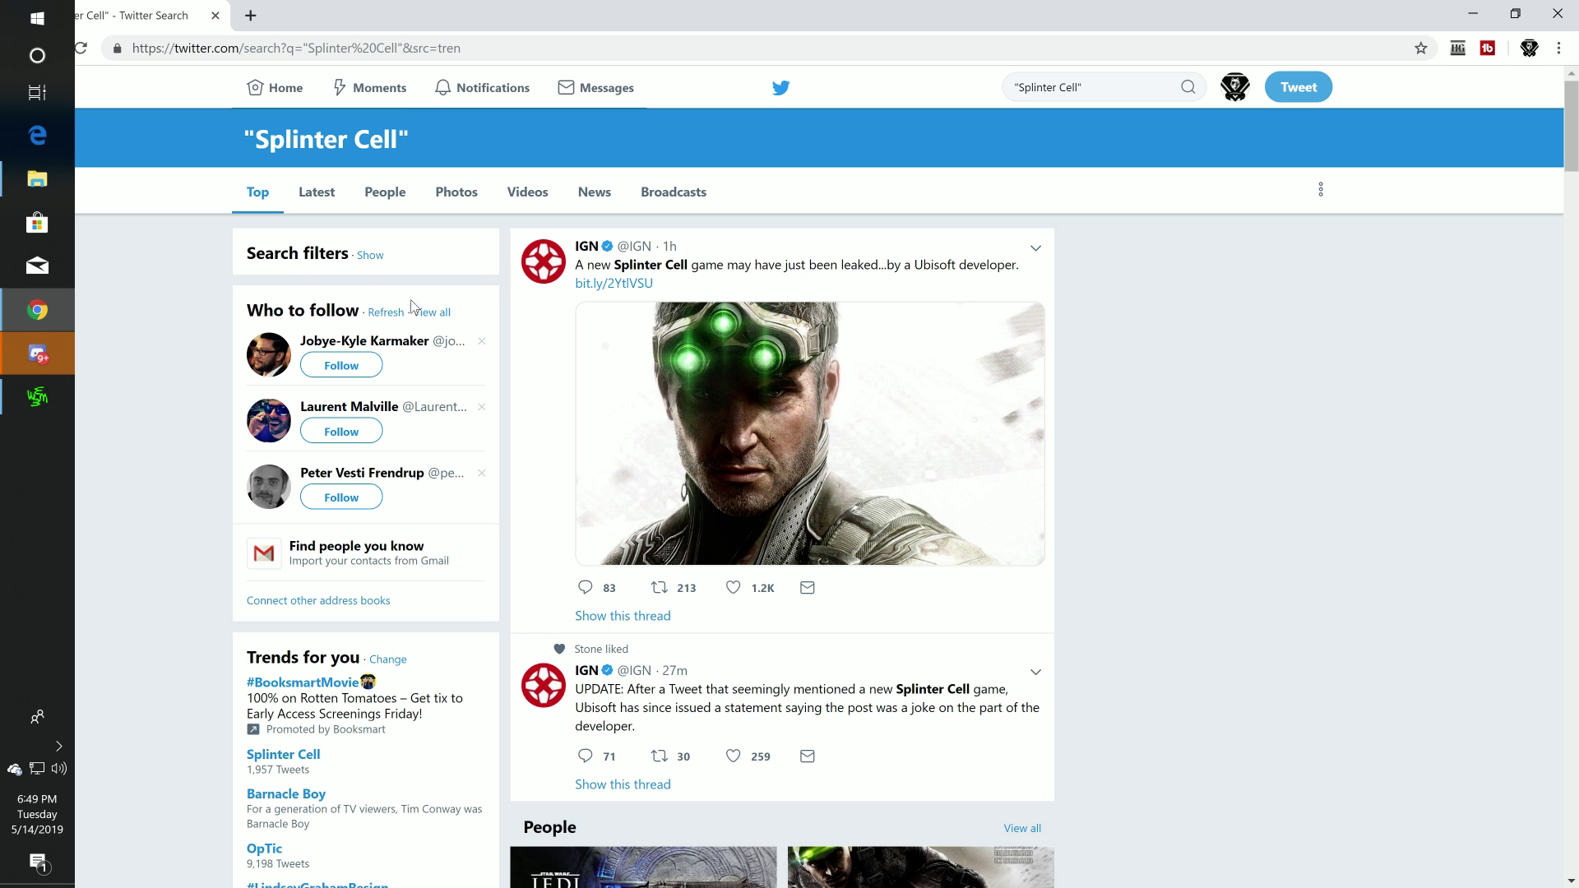
{"action": "scroll", "coordinate": [691, 402], "scroll_direction": "down", "scroll_amount": 5}
{"action": "scroll", "coordinate": [754, 426], "scroll_direction": "down", "scroll_amount": 2}
{"action": "scroll", "coordinate": [752, 426], "scroll_direction": "down", "scroll_amount": 3}
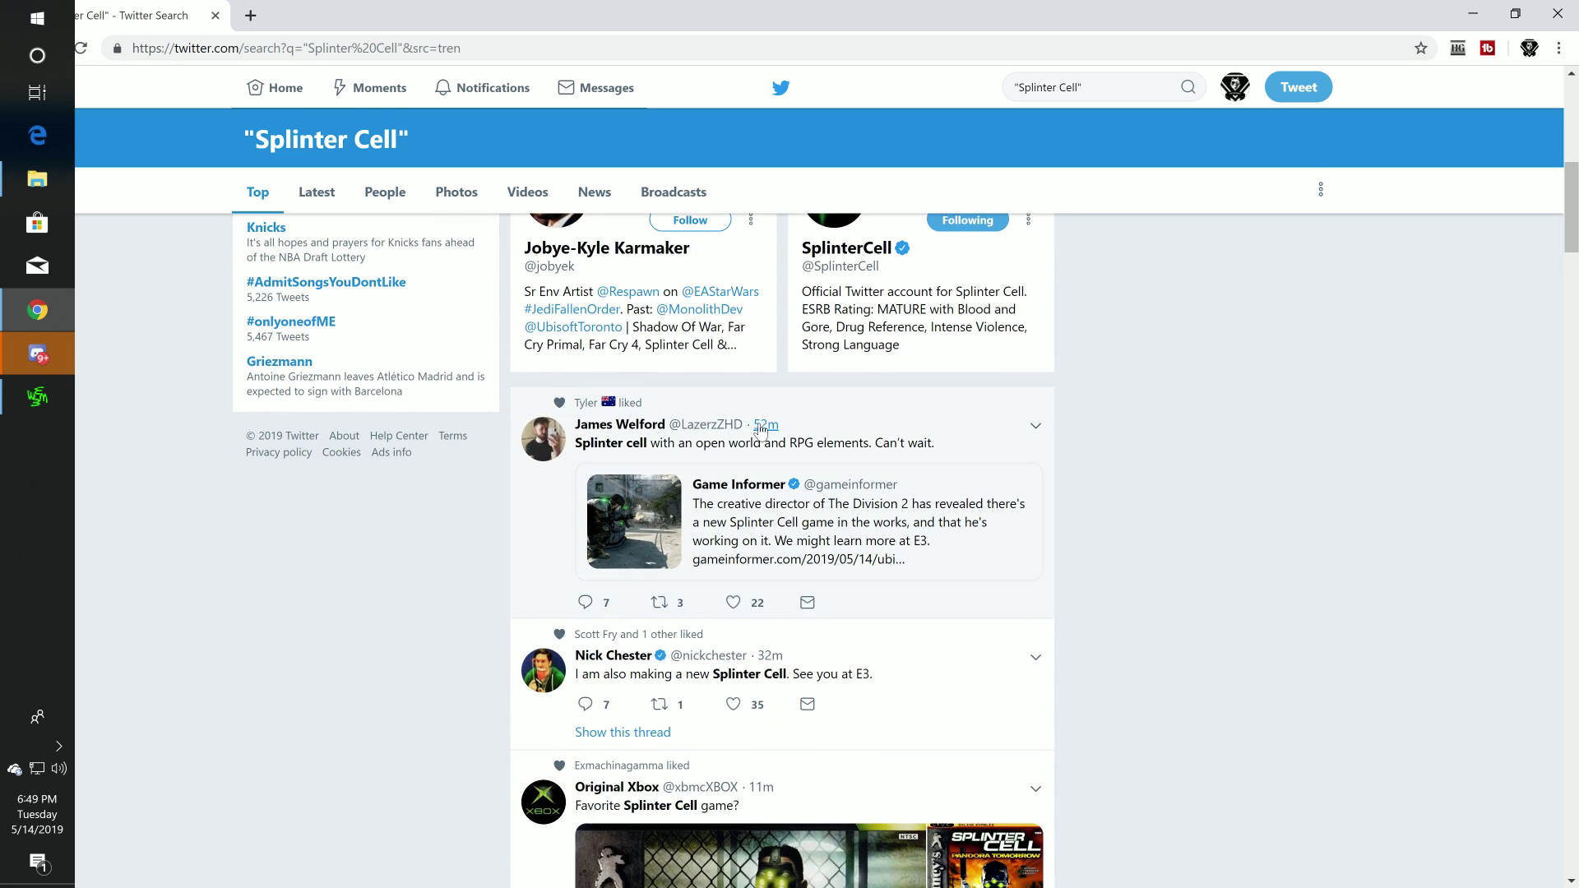
{"action": "scroll", "coordinate": [759, 433], "scroll_direction": "down", "scroll_amount": 3}
{"action": "scroll", "coordinate": [791, 437], "scroll_direction": "down", "scroll_amount": 3}
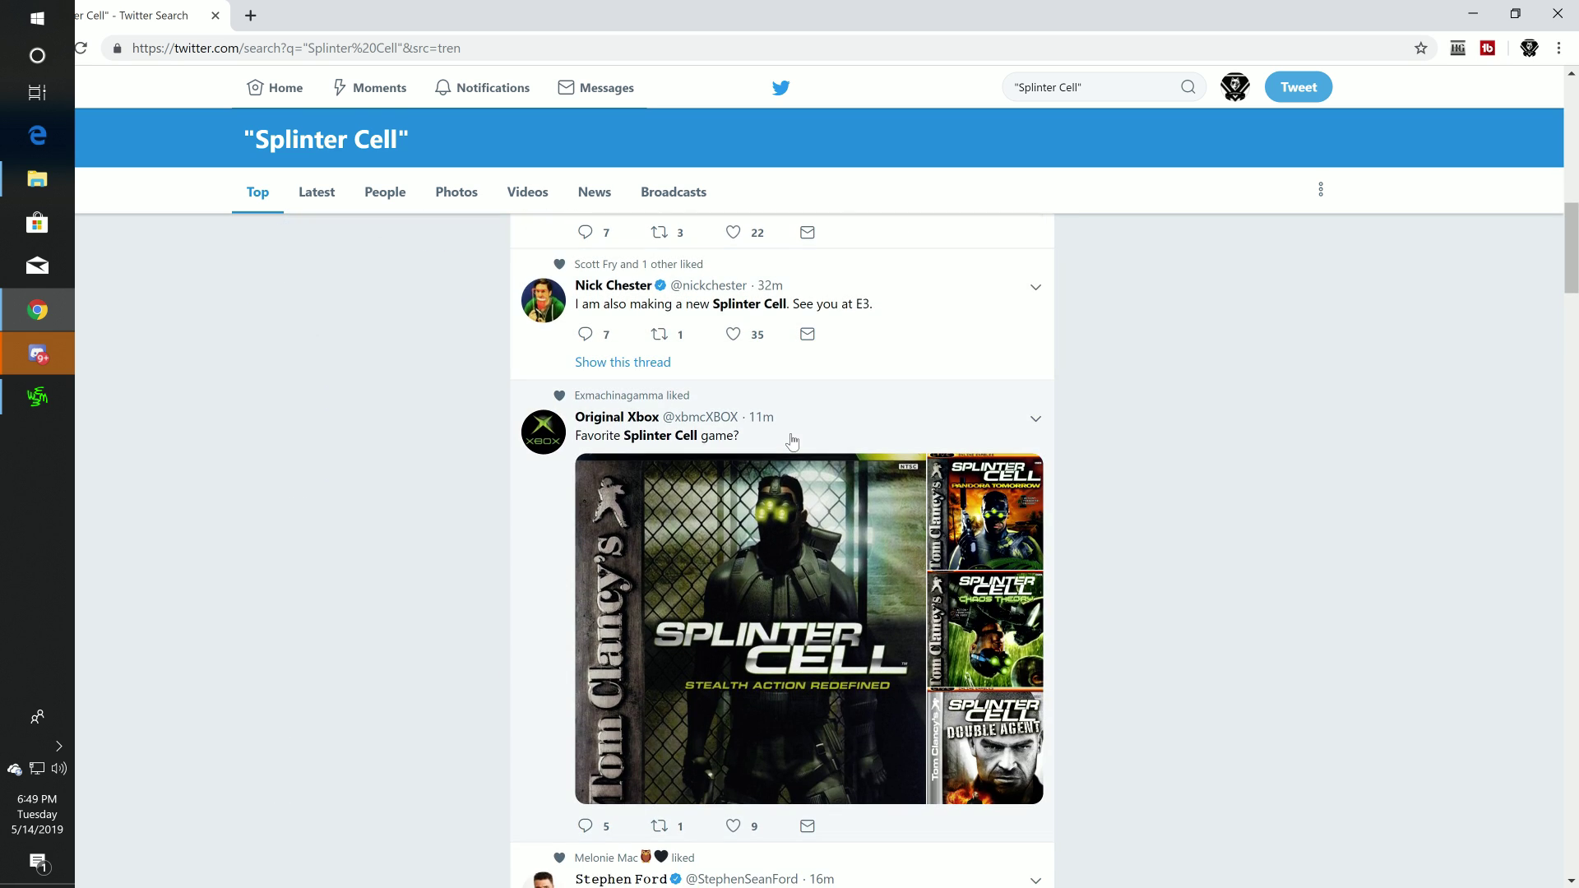
{"action": "scroll", "coordinate": [440, 420], "scroll_direction": "down", "scroll_amount": 2}
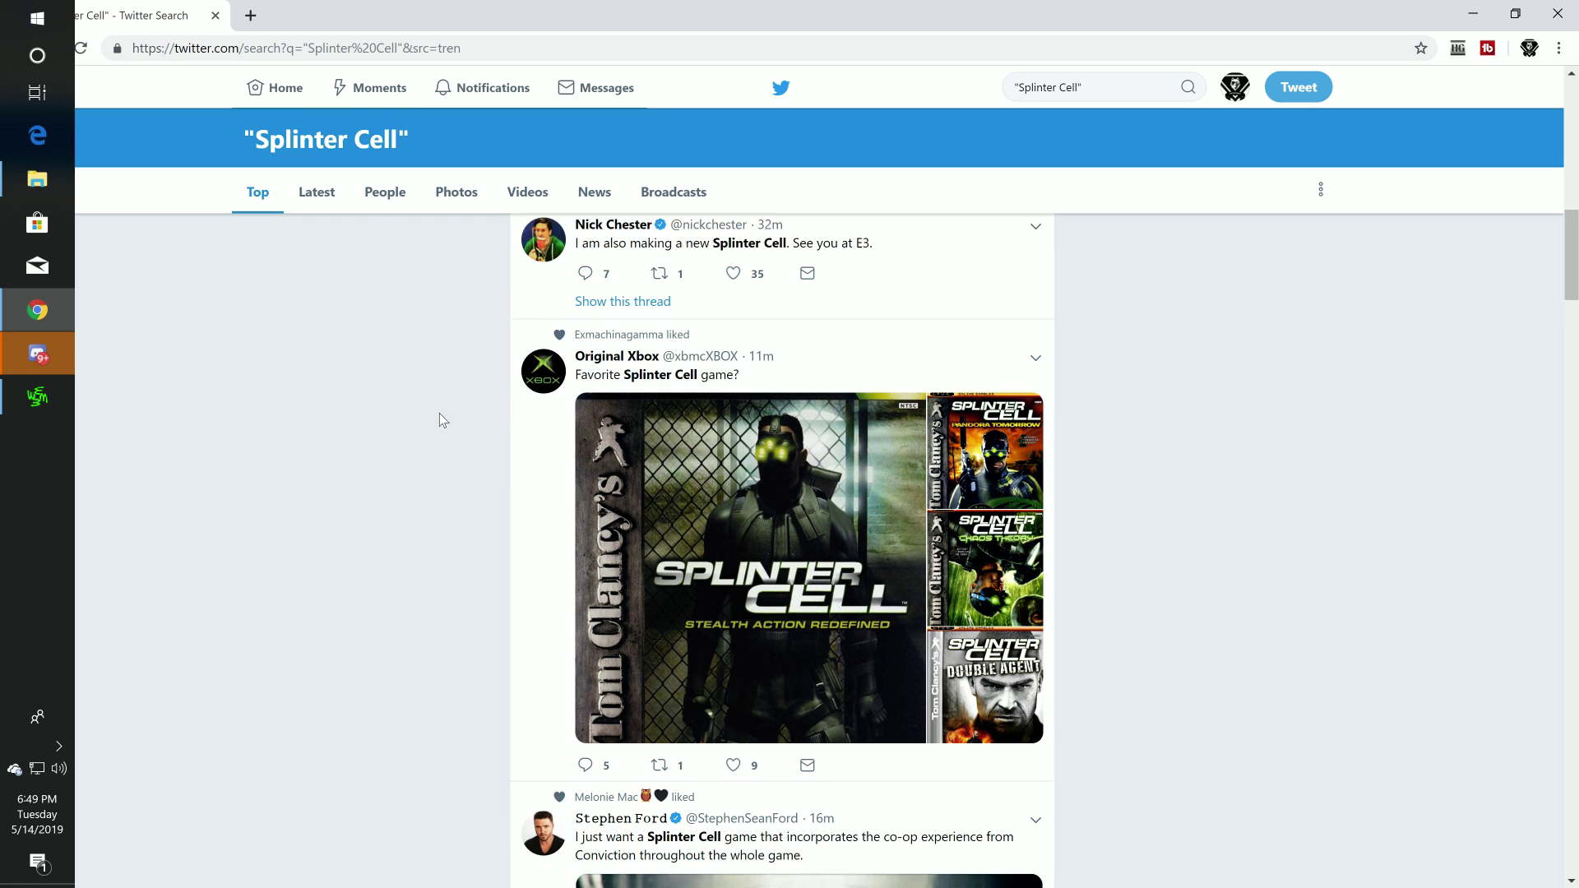
{"action": "scroll", "coordinate": [440, 420], "scroll_direction": "down", "scroll_amount": 3}
{"action": "scroll", "coordinate": [439, 421], "scroll_direction": "down", "scroll_amount": 2}
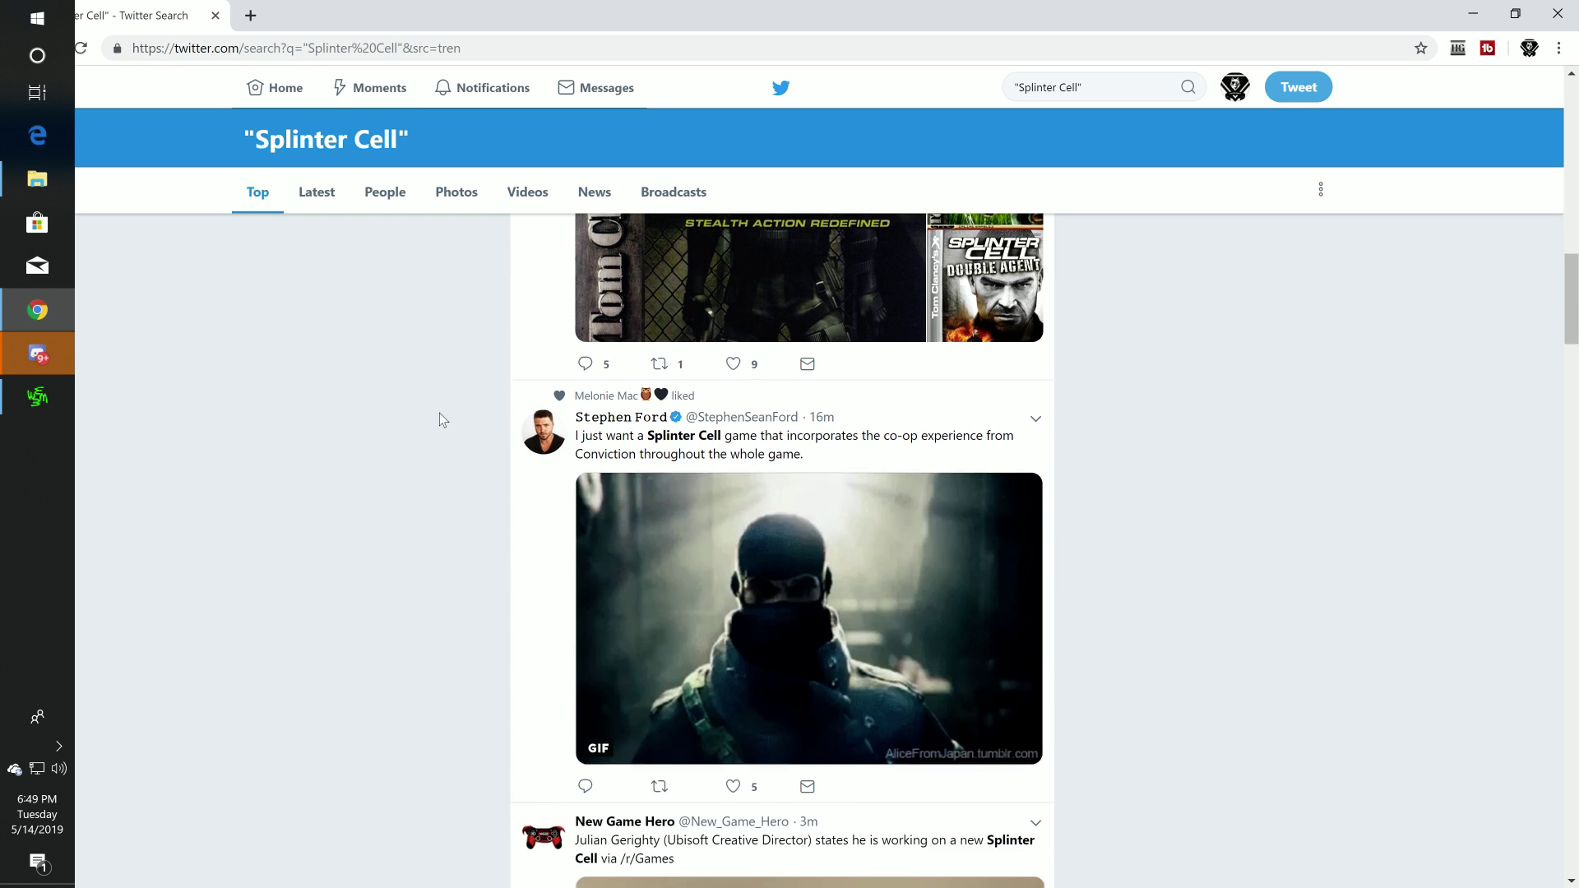
{"action": "scroll", "coordinate": [440, 420], "scroll_direction": "down", "scroll_amount": 1}
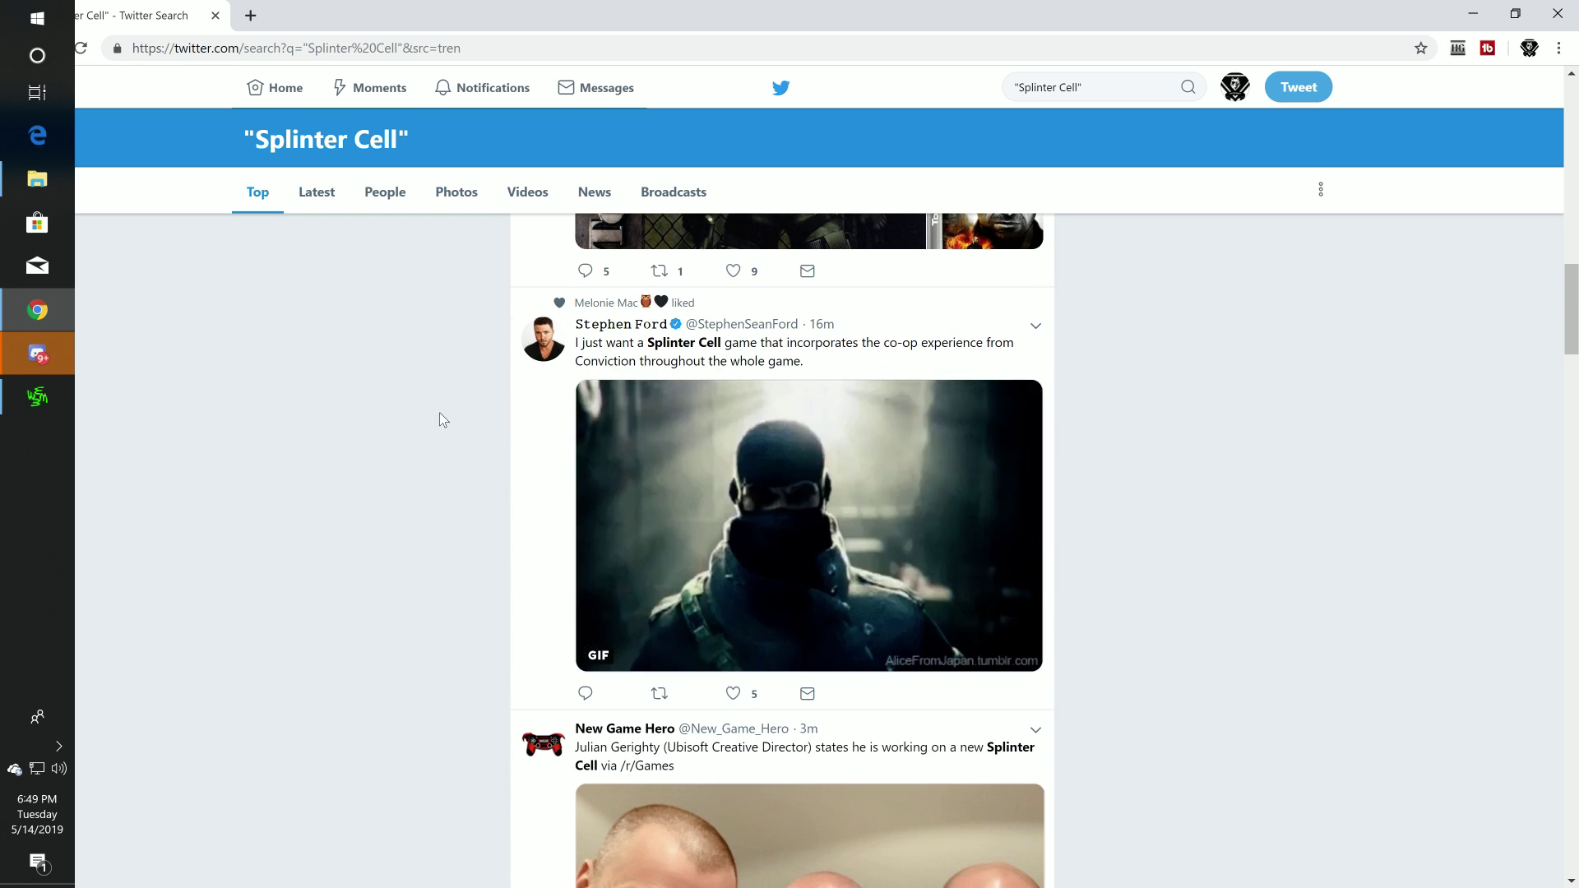
{"action": "scroll", "coordinate": [439, 420], "scroll_direction": "down", "scroll_amount": 2}
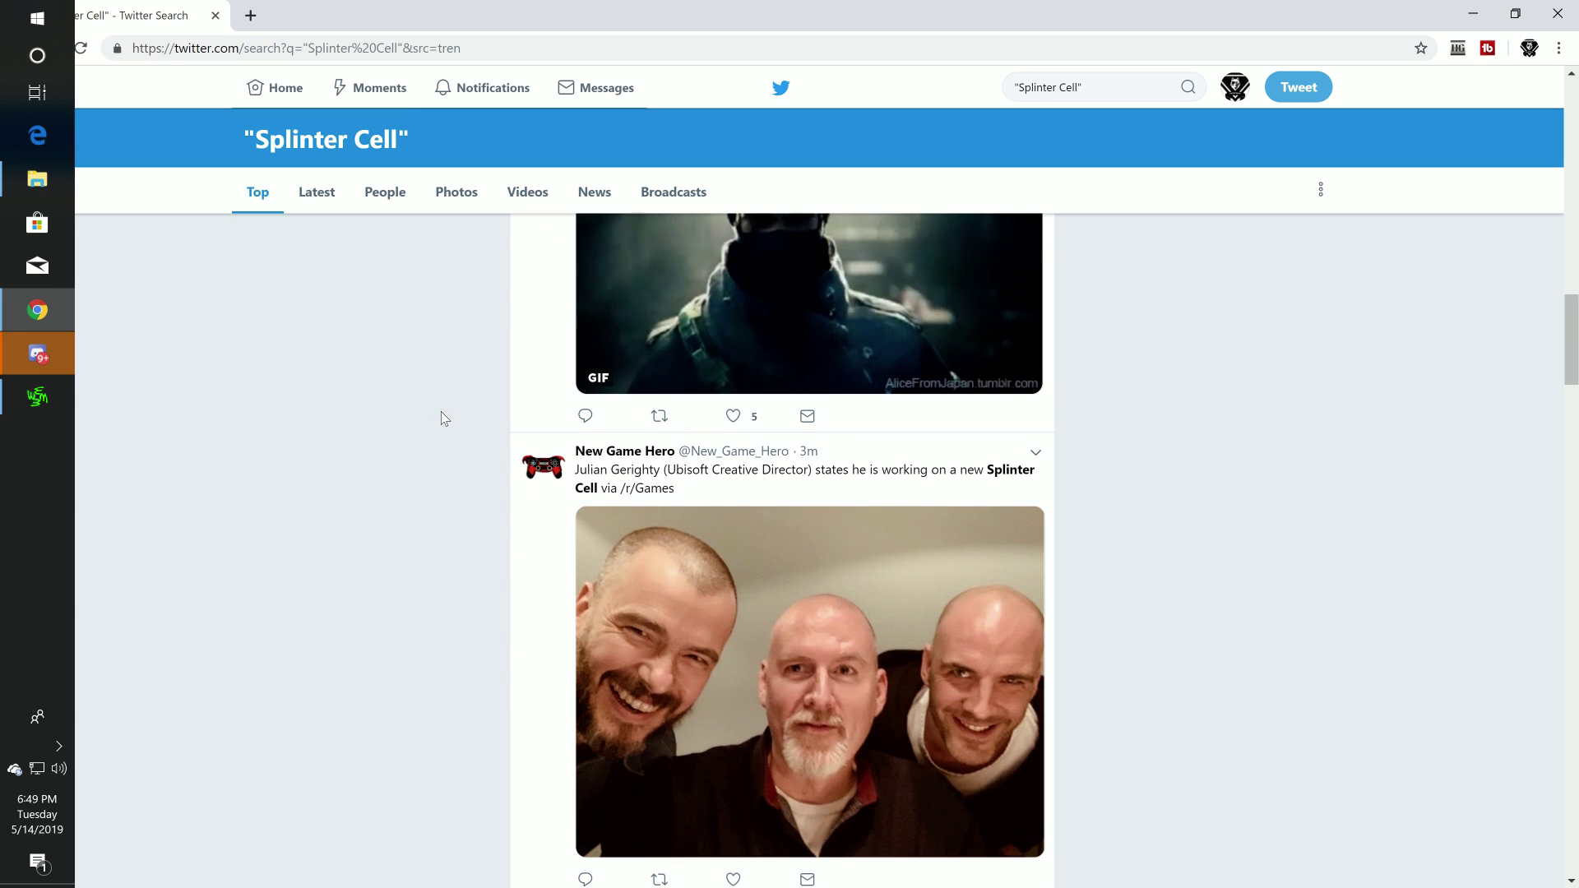
{"action": "scroll", "coordinate": [443, 411], "scroll_direction": "down", "scroll_amount": 1}
{"action": "scroll", "coordinate": [443, 411], "scroll_direction": "down", "scroll_amount": 2}
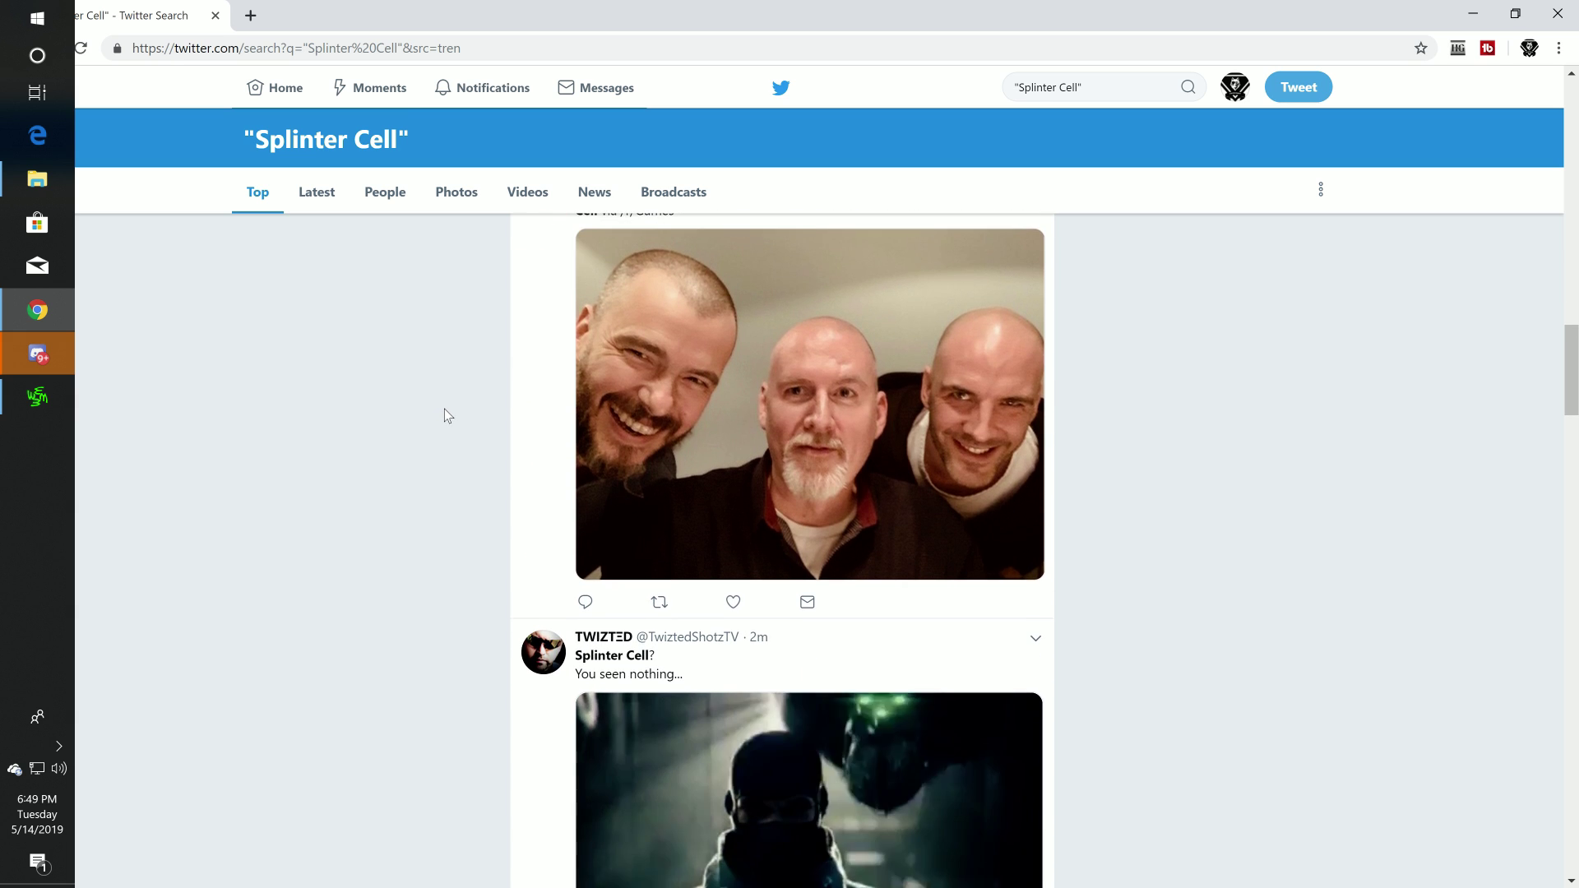
{"action": "scroll", "coordinate": [445, 408], "scroll_direction": "down", "scroll_amount": 1}
{"action": "scroll", "coordinate": [445, 405], "scroll_direction": "down", "scroll_amount": 3}
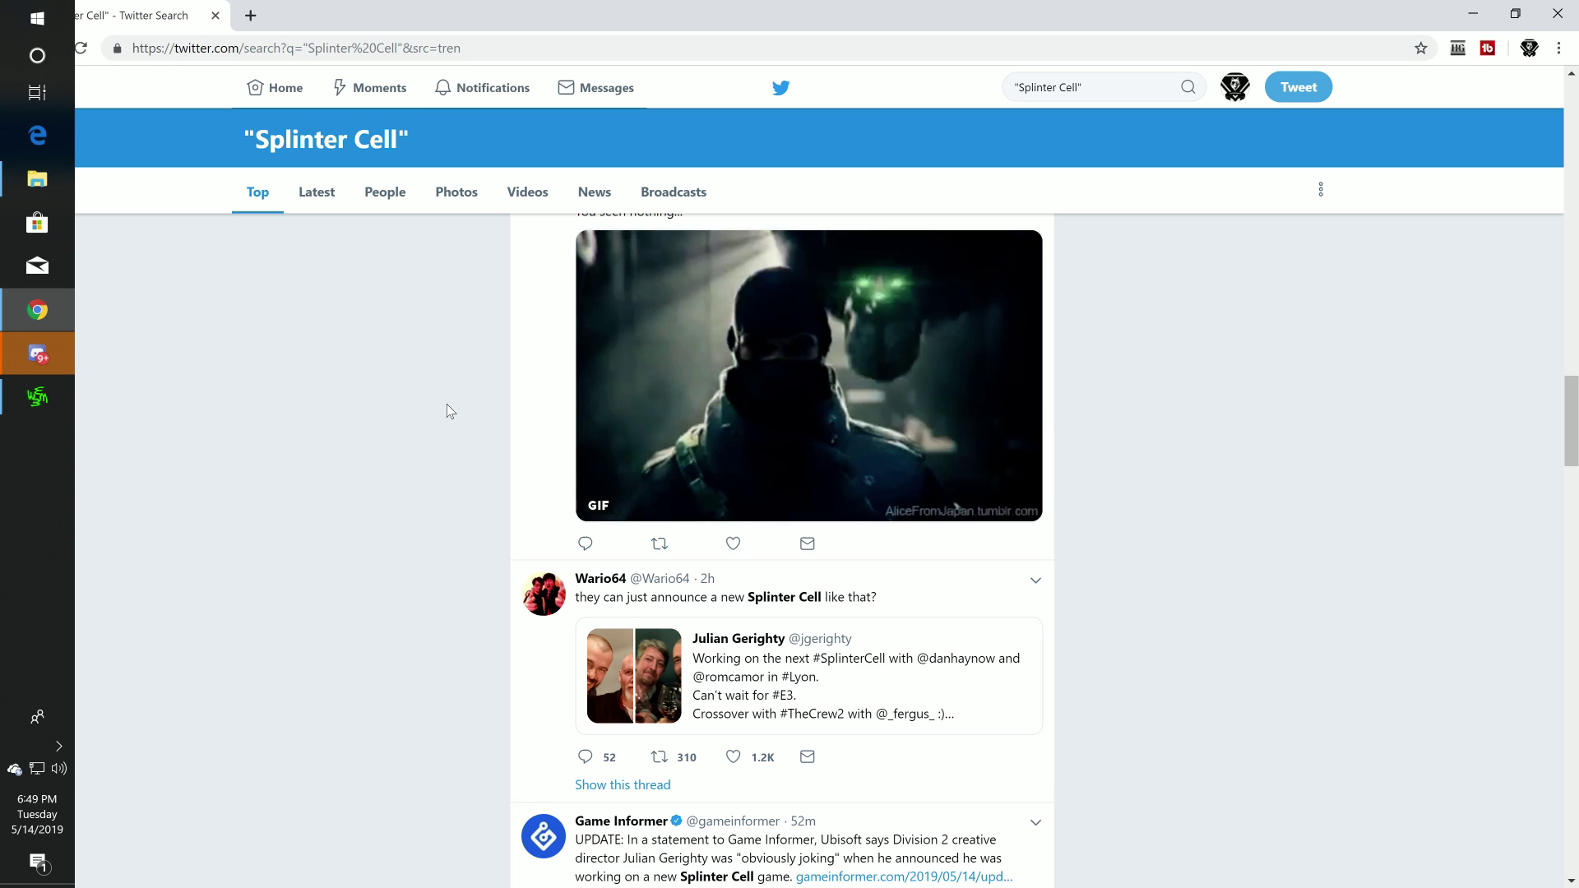
{"action": "scroll", "coordinate": [447, 404], "scroll_direction": "down", "scroll_amount": 1}
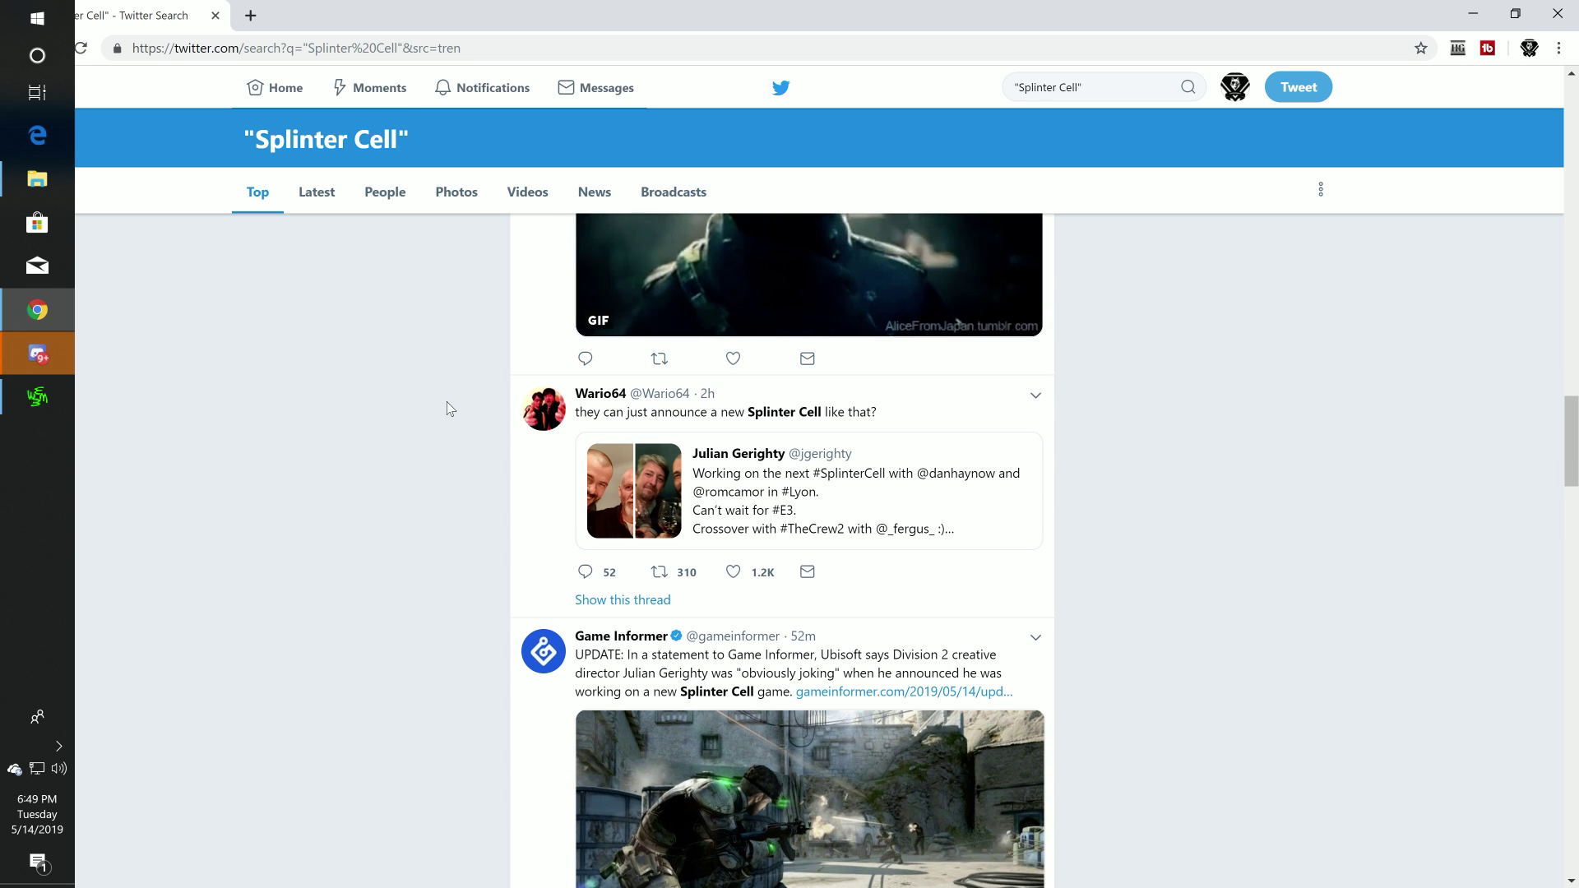
{"action": "scroll", "coordinate": [447, 401], "scroll_direction": "down", "scroll_amount": 2}
{"action": "scroll", "coordinate": [448, 400], "scroll_direction": "down", "scroll_amount": 3}
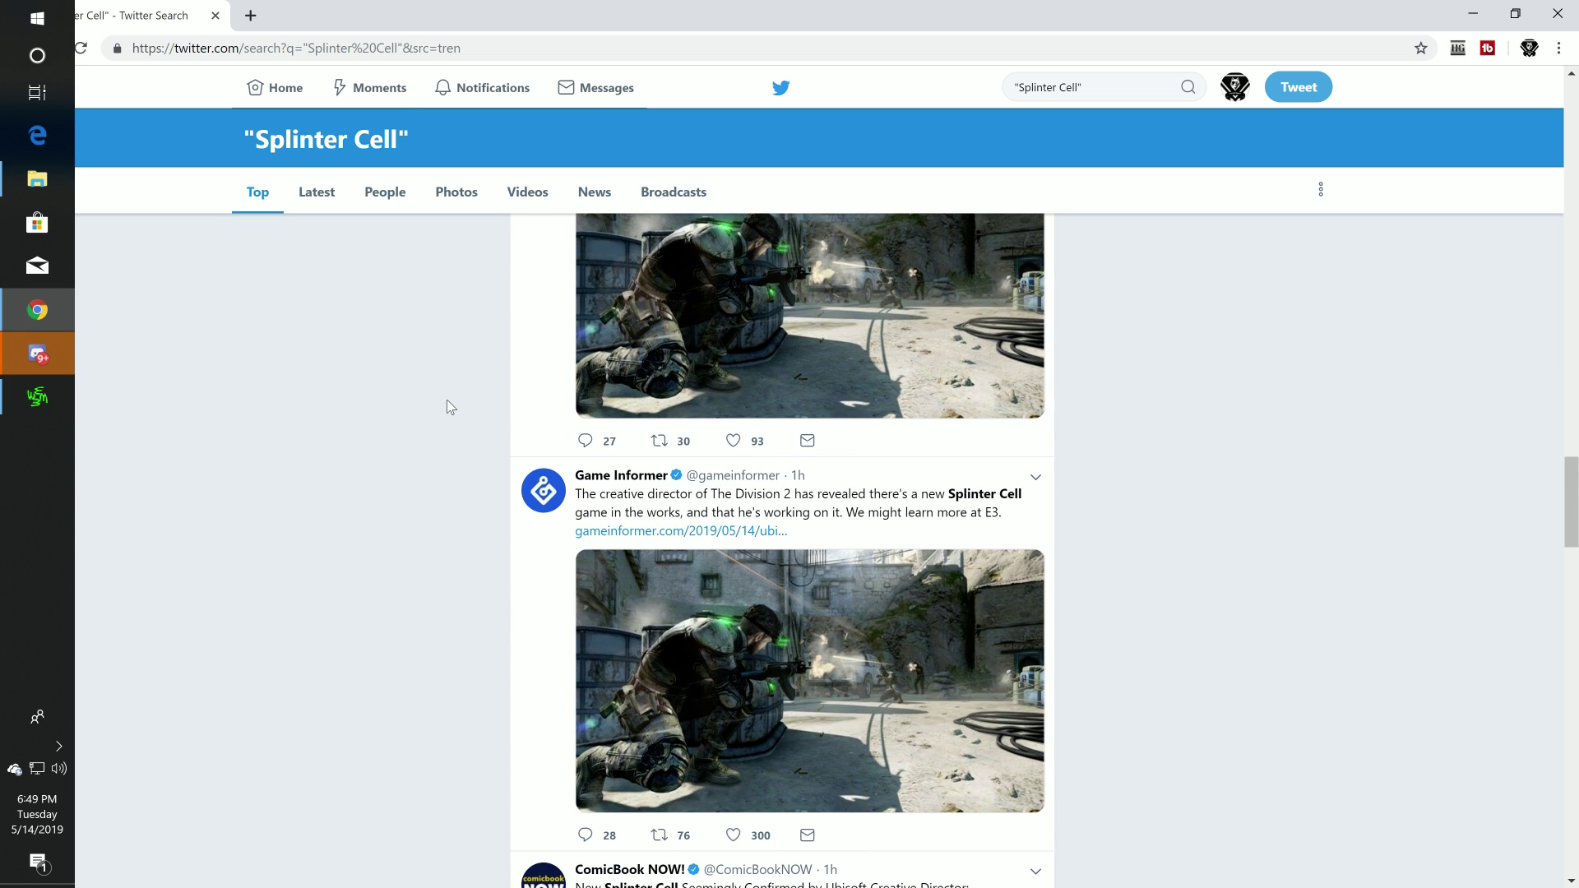
{"action": "scroll", "coordinate": [448, 400], "scroll_direction": "up", "scroll_amount": 1}
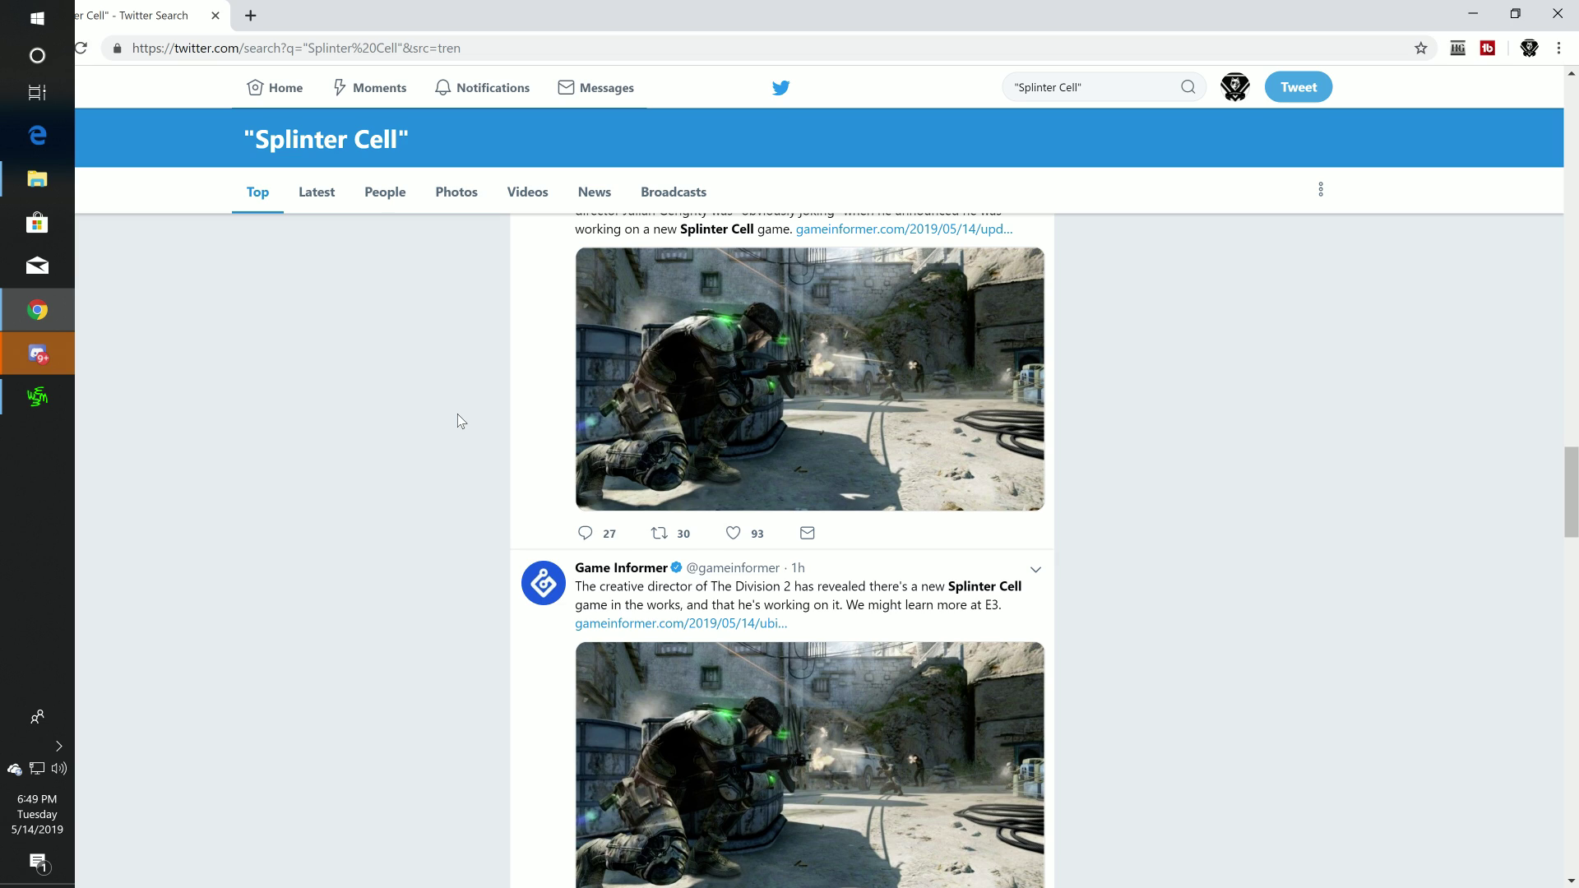